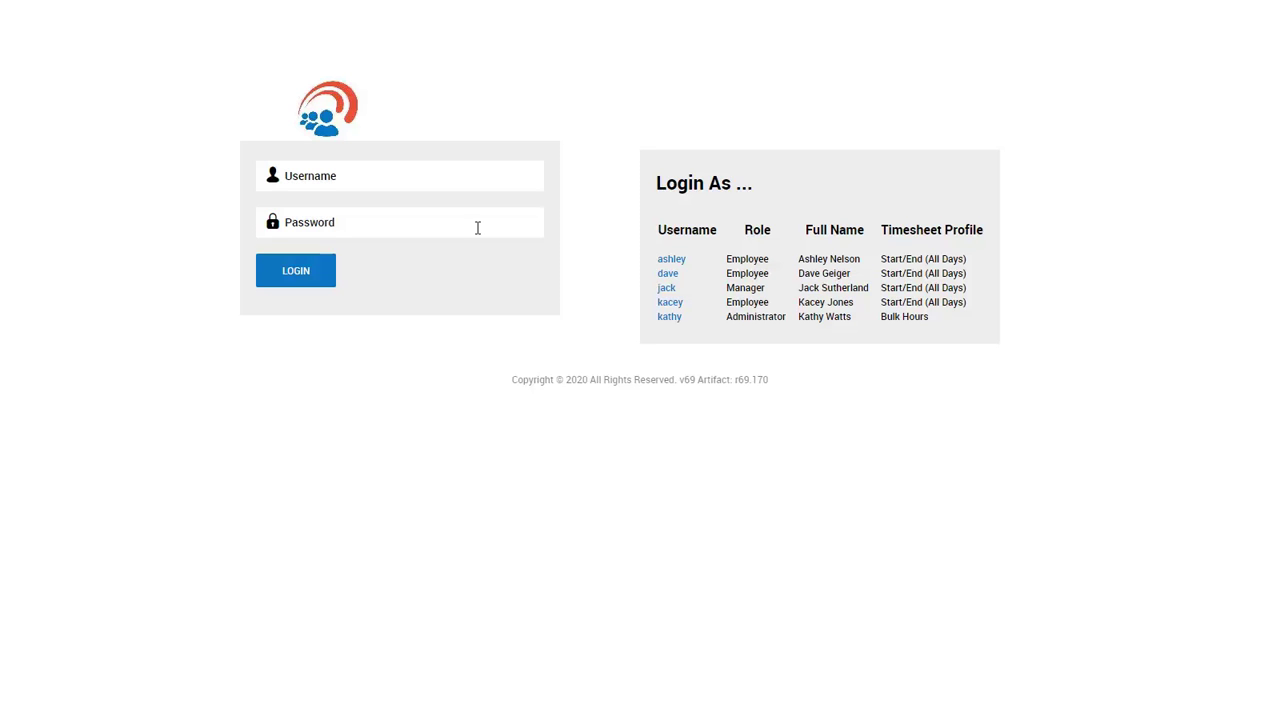
# Sign in with the administrator account and open the Scheduler Profiles list under Managing Schedules
pyautogui.click(669, 317)
pyautogui.click(407, 229)
pyautogui.write('*****')
pyautogui.press('Return')
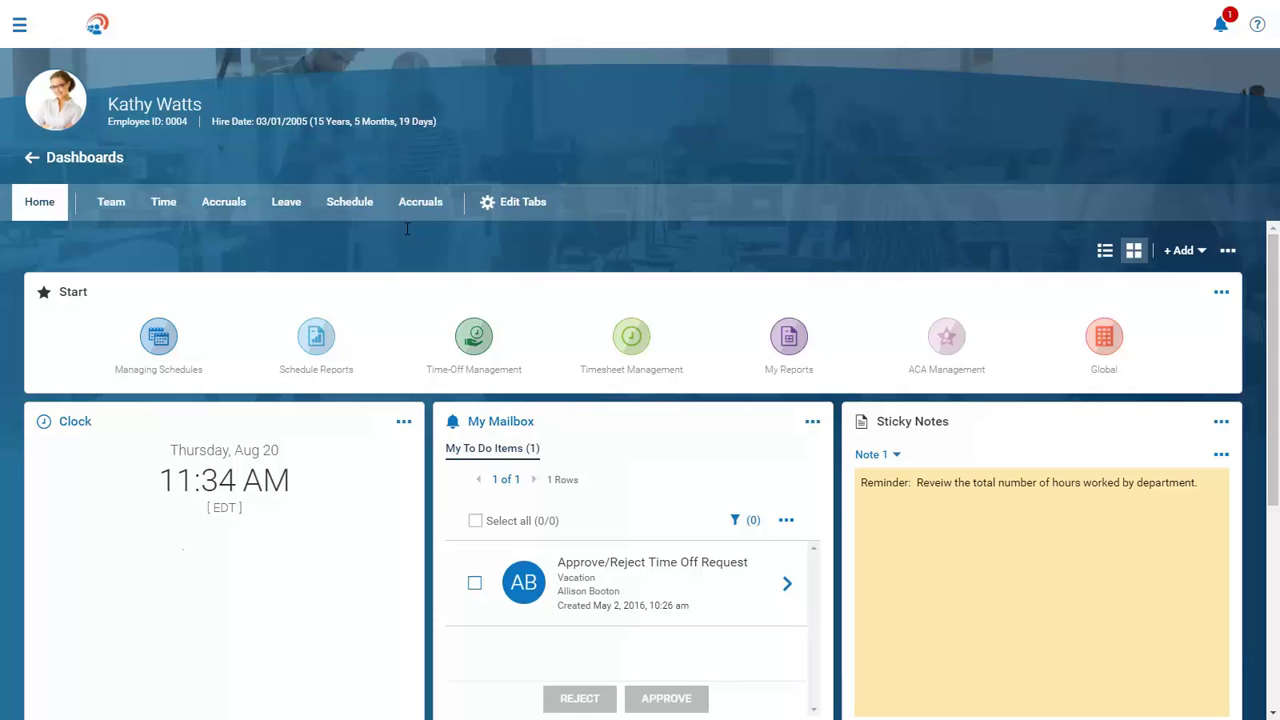
pyautogui.click(157, 336)
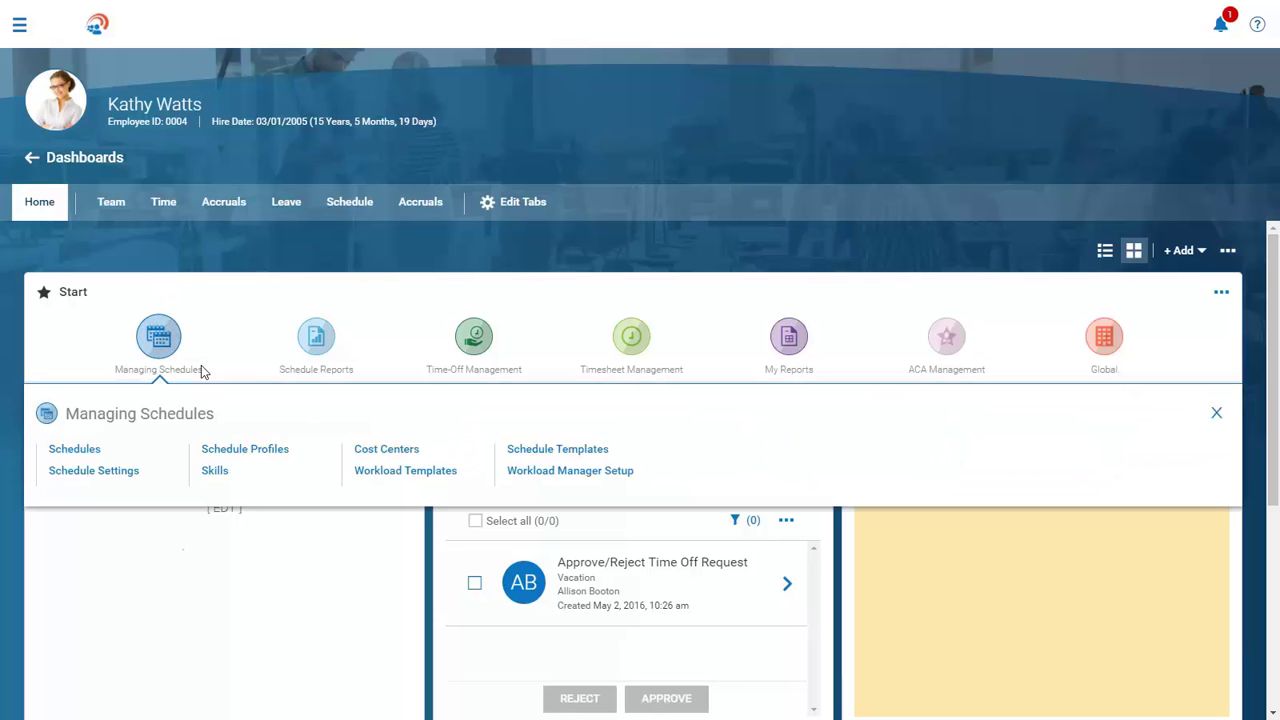
pyautogui.click(268, 459)
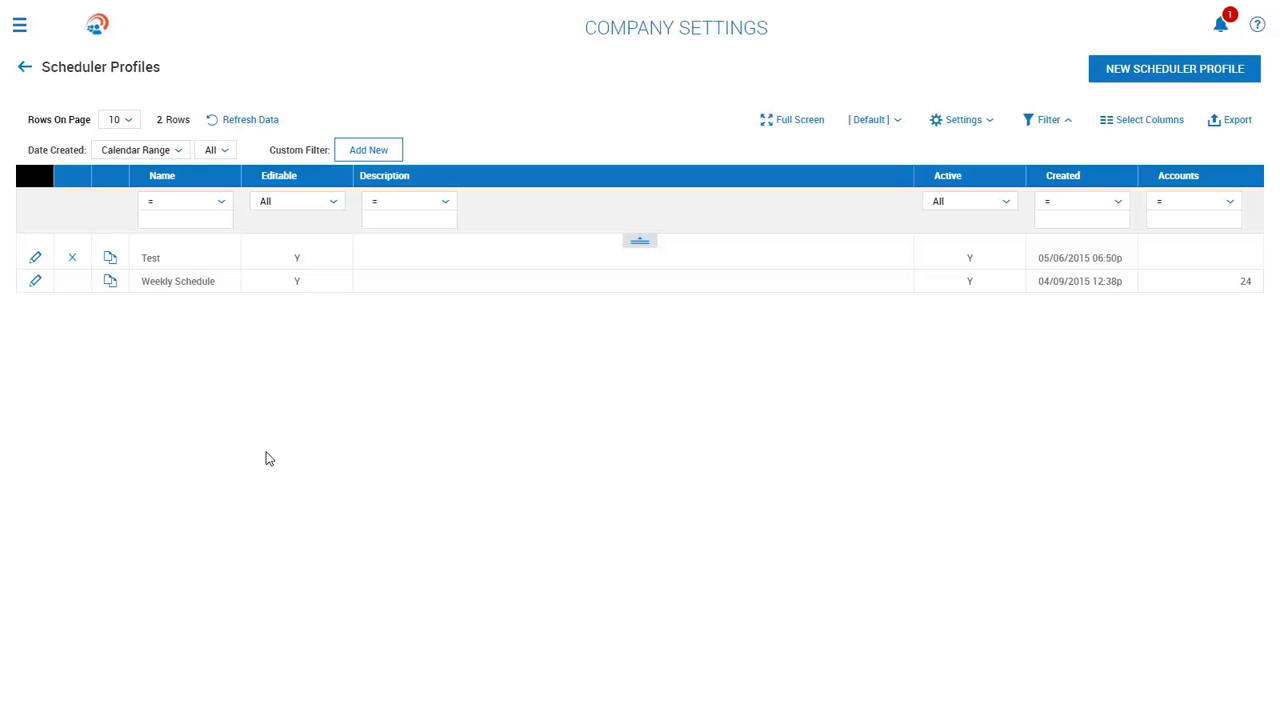
# Edit the Weekly Schedule profile, browse its constraints without adding any, and go back Home
pyautogui.click(36, 285)
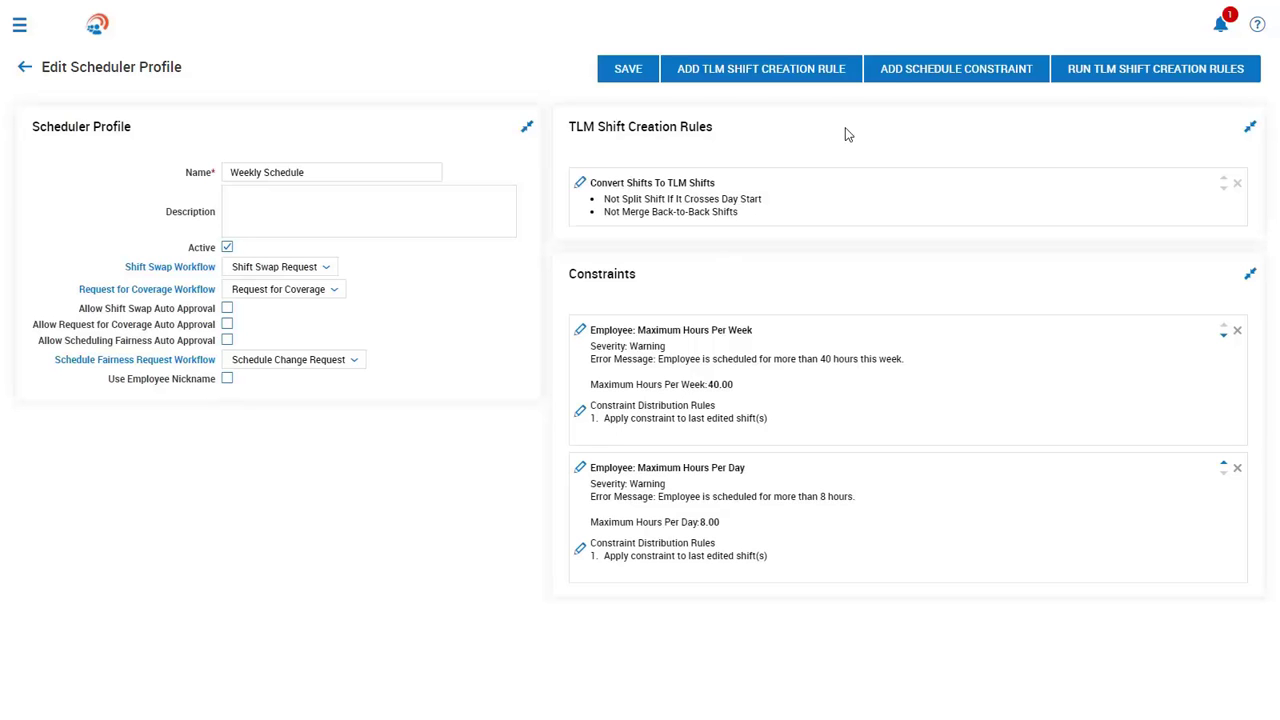
pyautogui.click(900, 72)
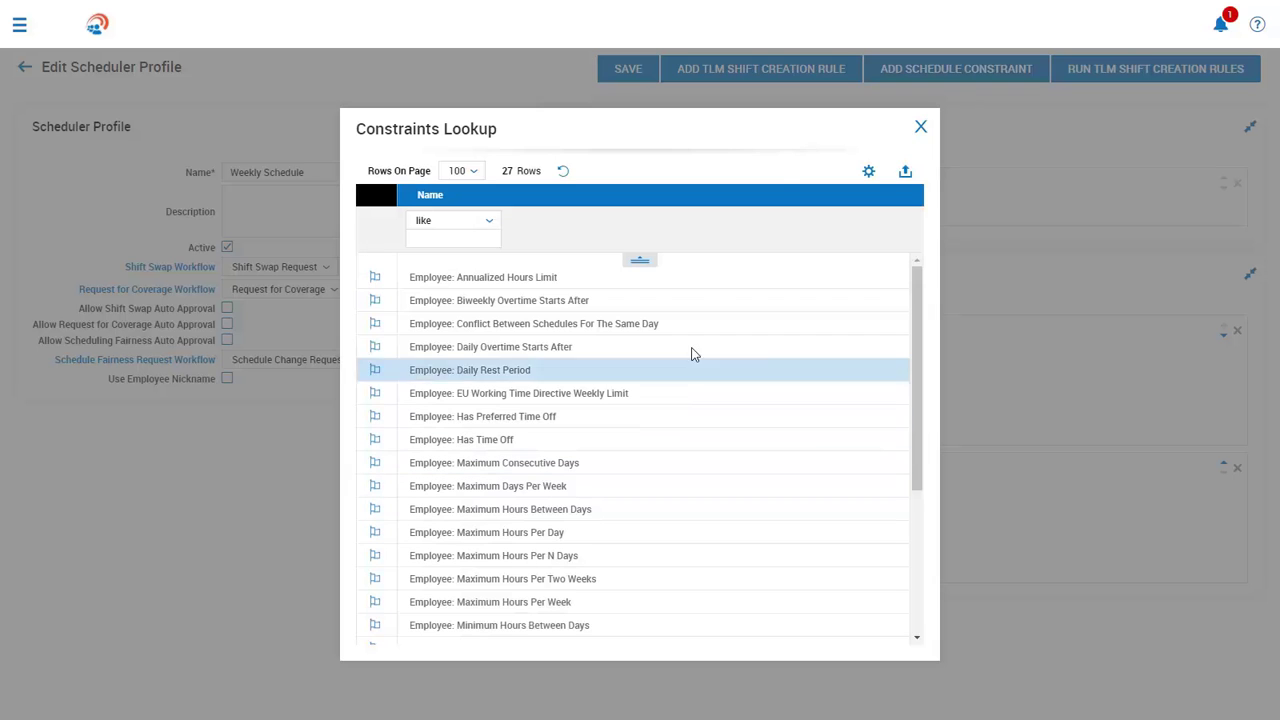
pyautogui.click(920, 128)
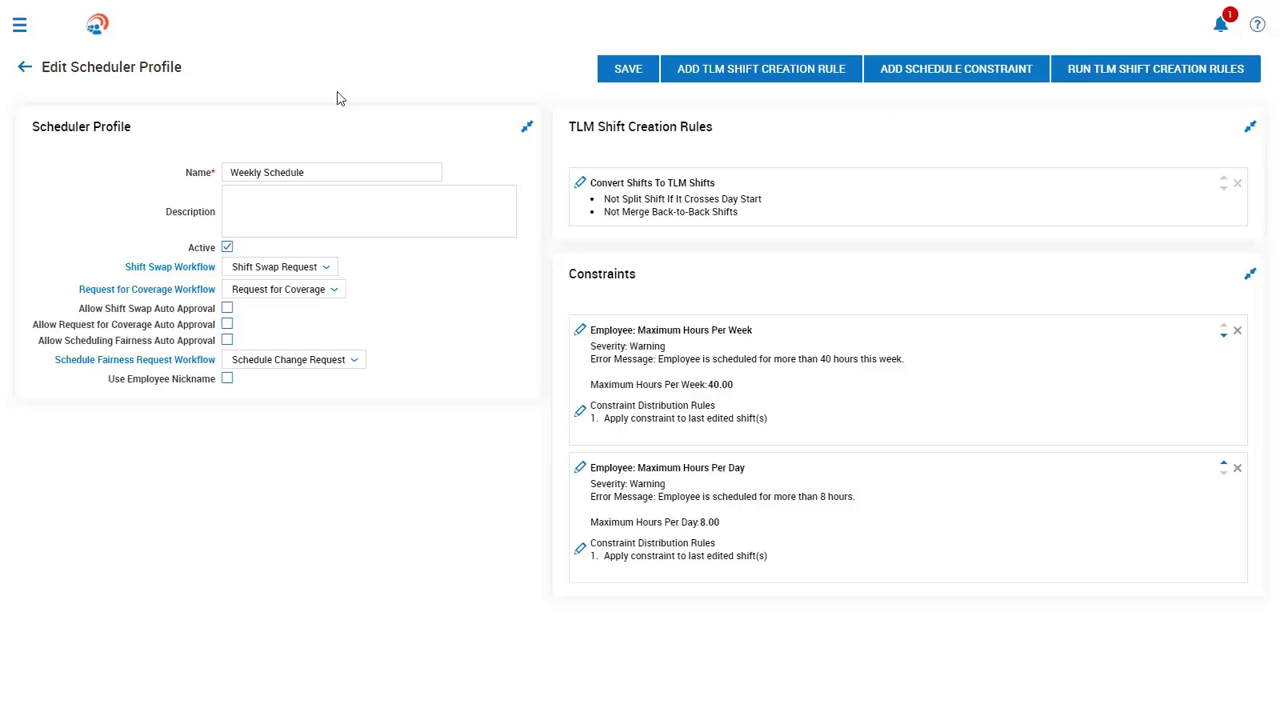
pyautogui.click(99, 31)
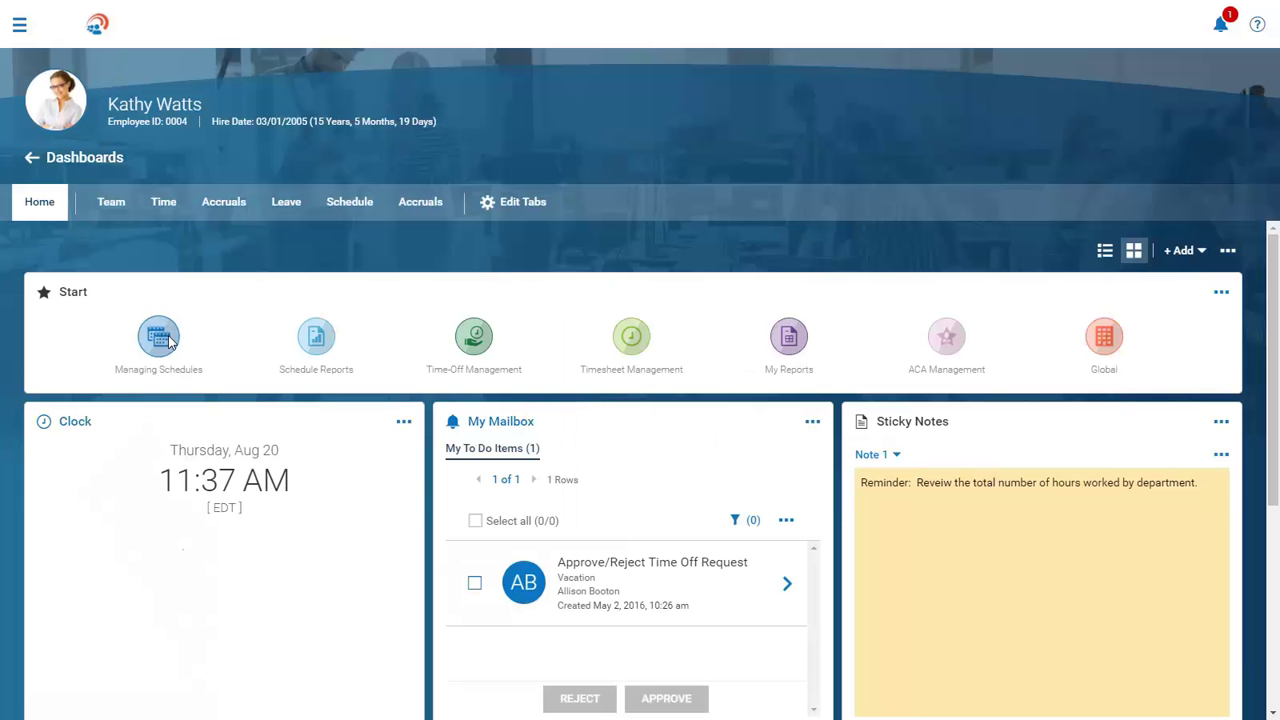
# Edit the Weekly Planner schedule setting, keep Cycle Length at 7, and review its cost centers
pyautogui.click(158, 340)
pyautogui.click(113, 472)
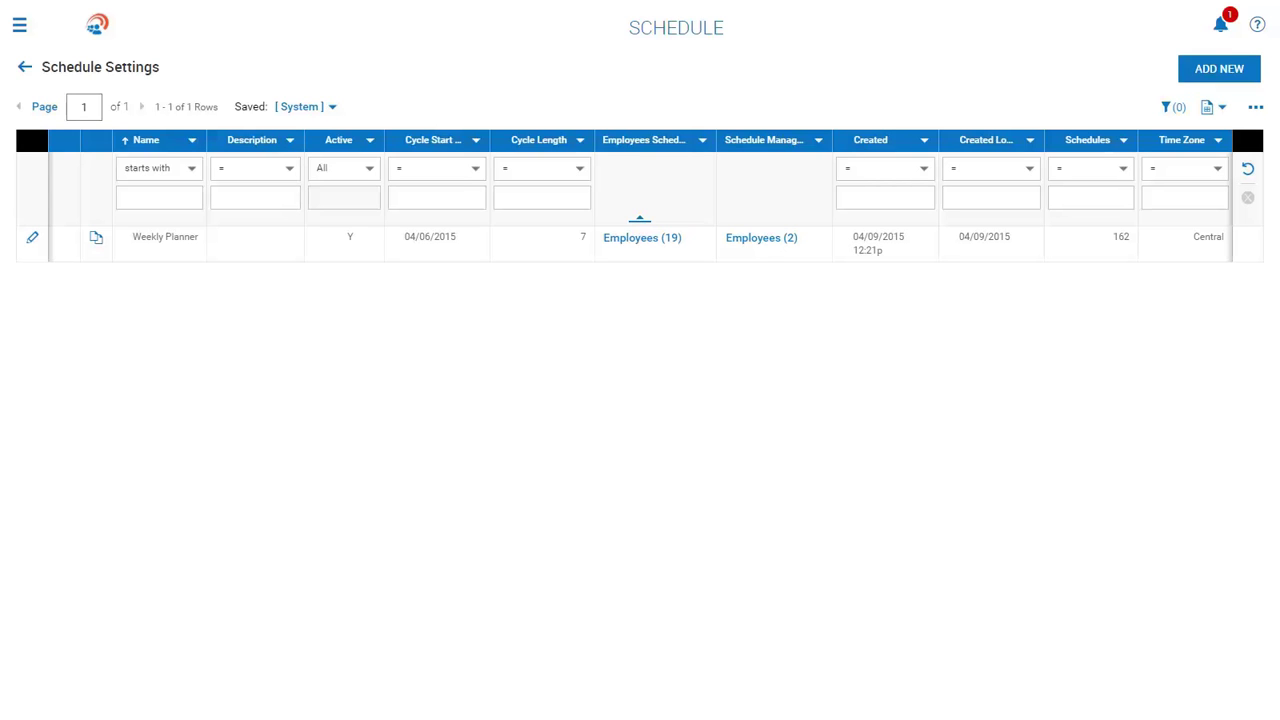
pyautogui.click(35, 237)
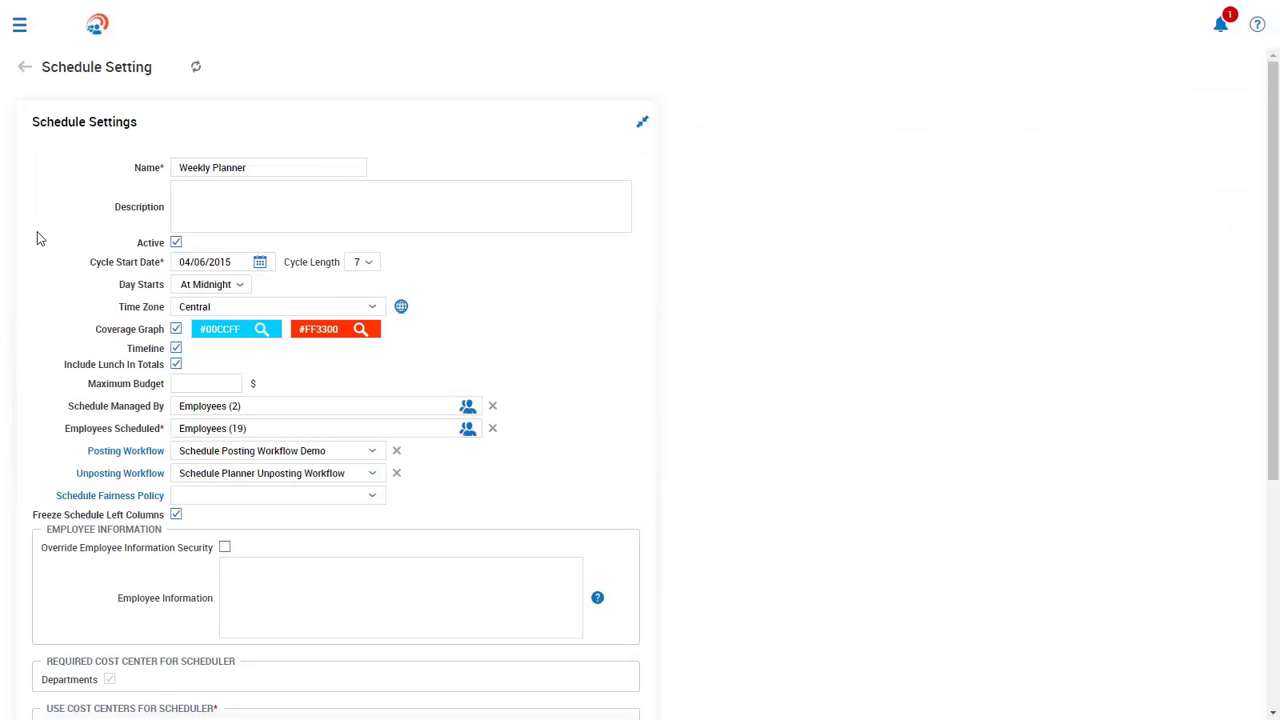
pyautogui.click(370, 268)
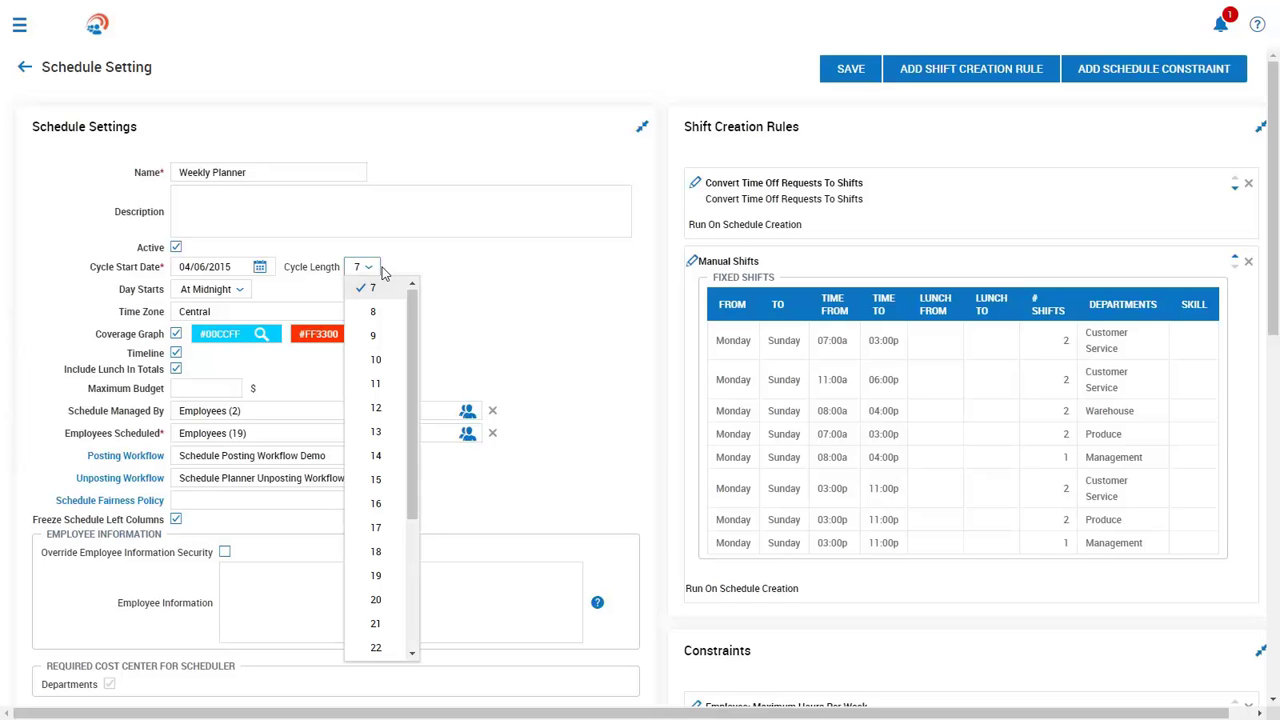
pyautogui.click(390, 272)
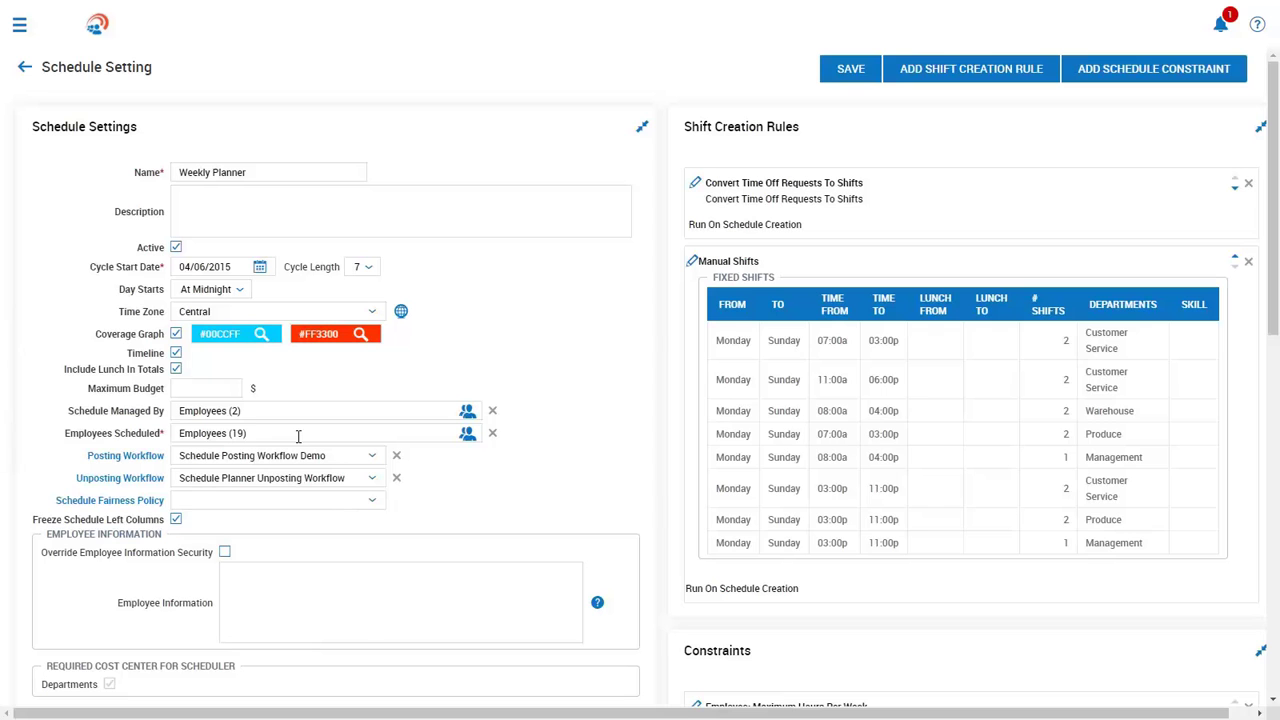
pyautogui.scroll(-5, 298, 436)
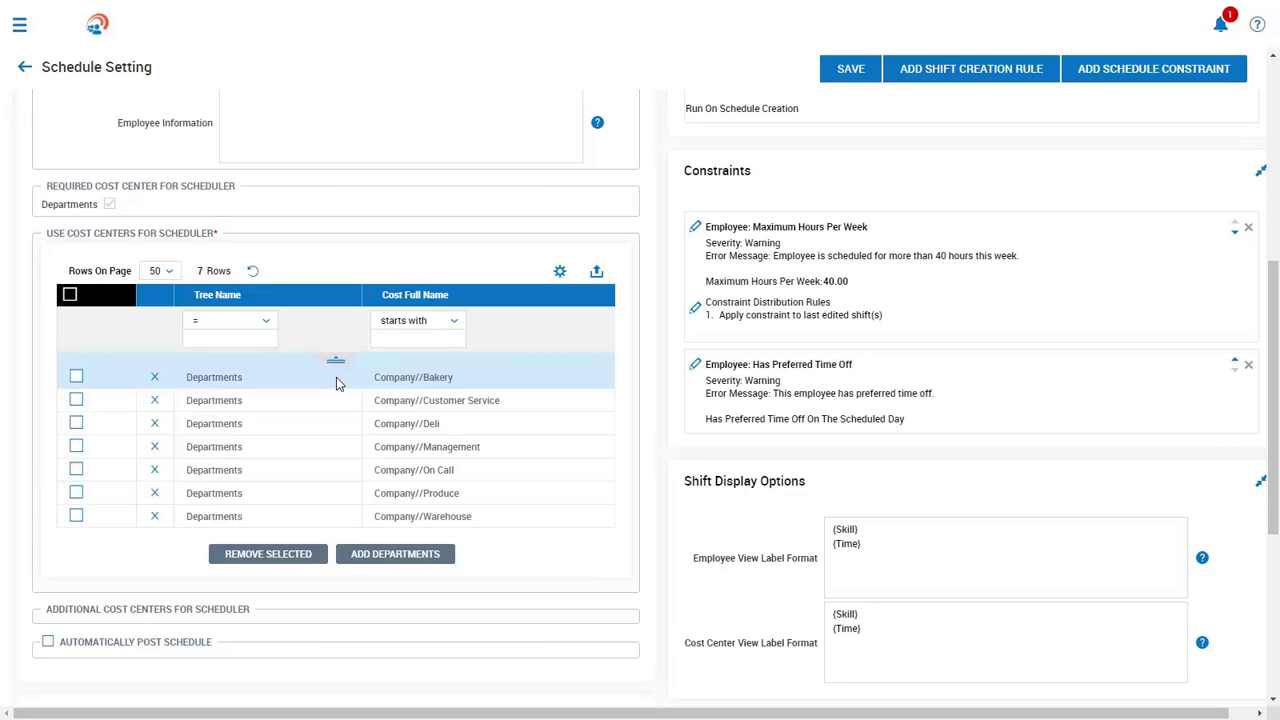
pyautogui.click(1093, 72)
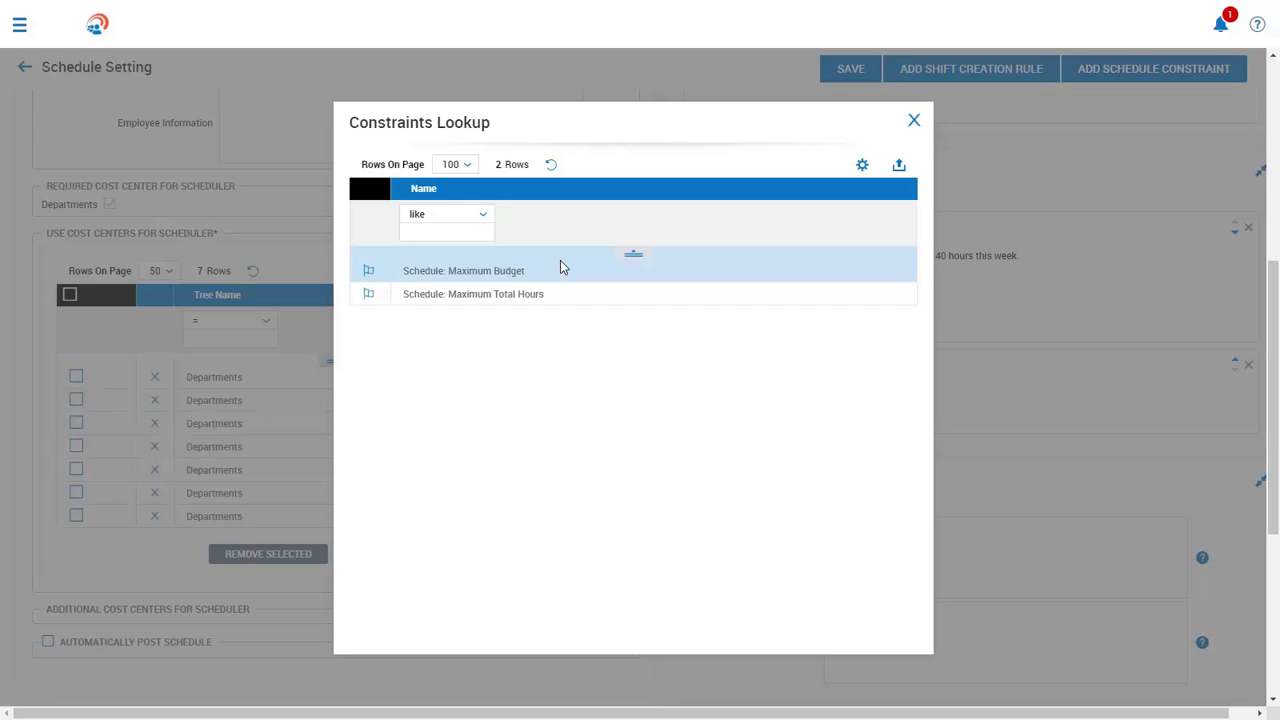
pyautogui.click(914, 122)
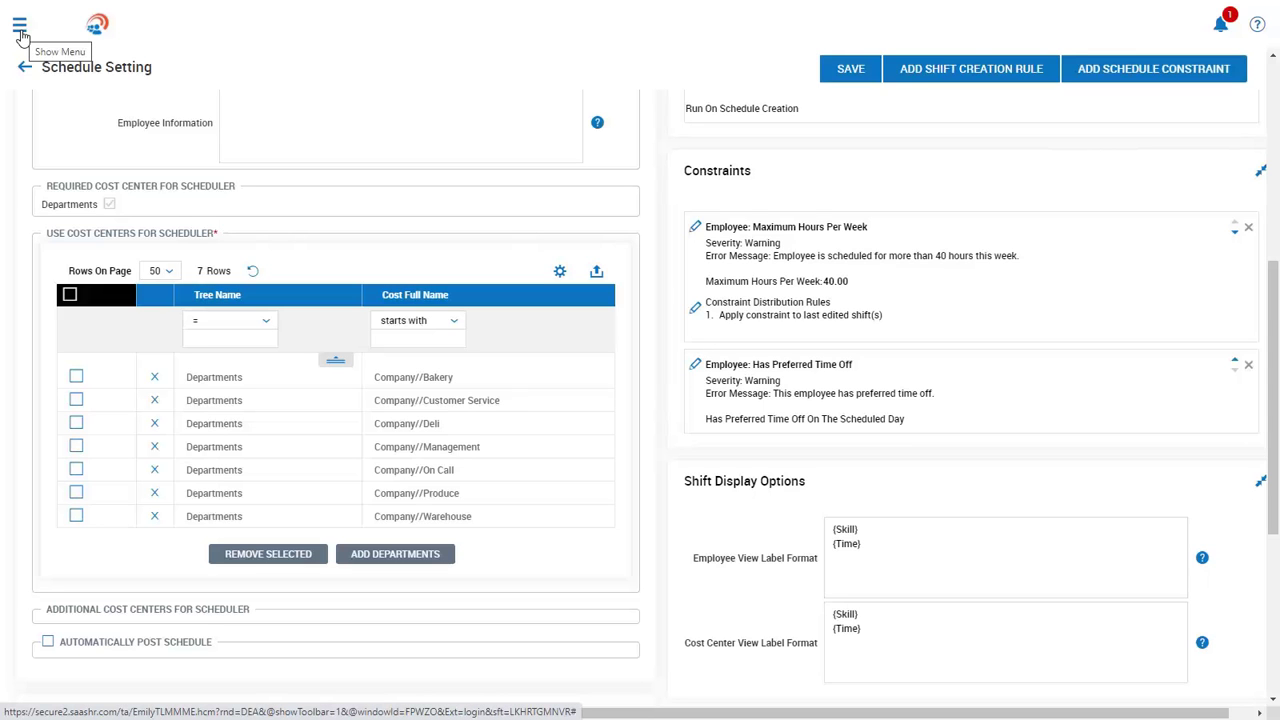
# Go through Team > Schedule > Team Setup to the Cost Center/Skills page
pyautogui.click(20, 30)
pyautogui.click(138, 108)
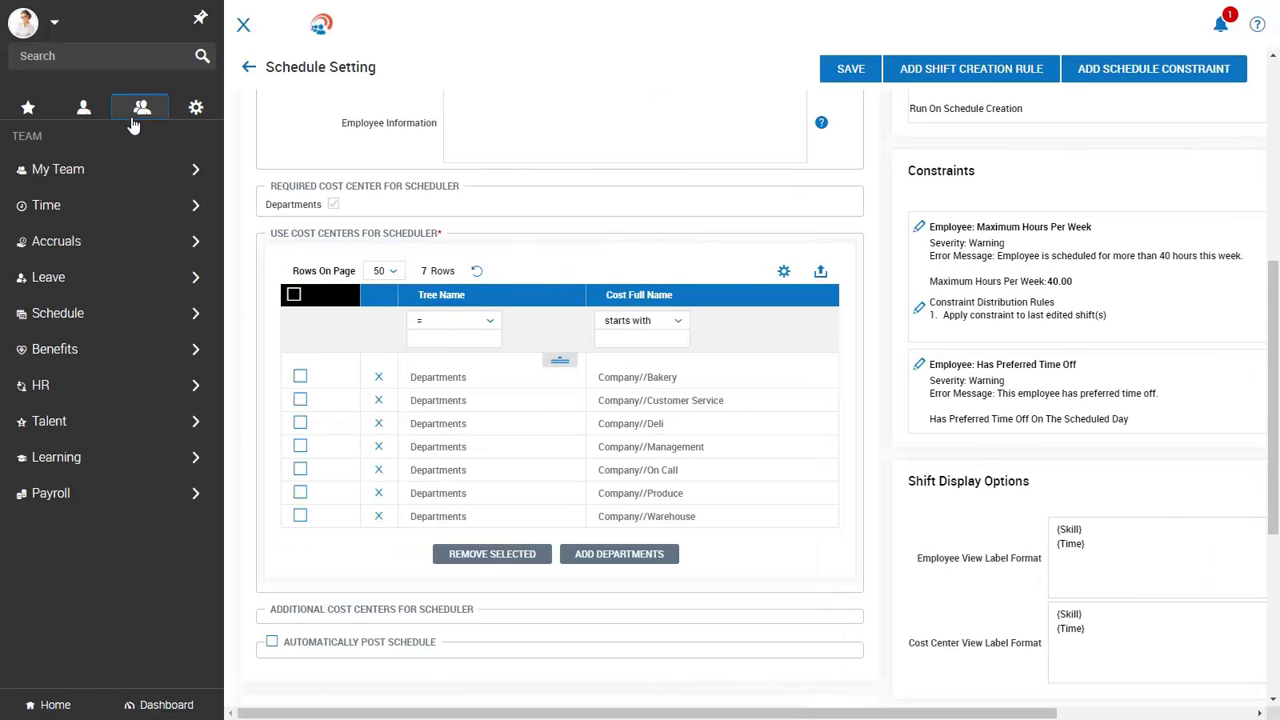
pyautogui.click(135, 315)
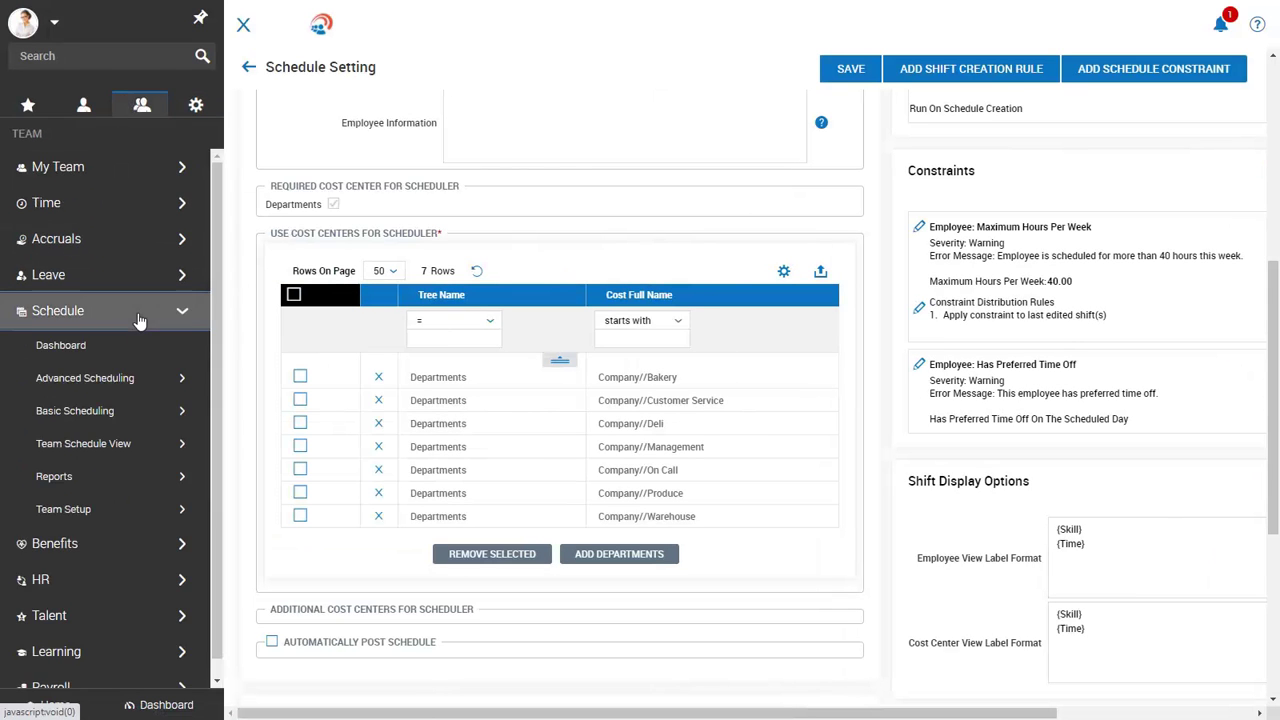
pyautogui.click(125, 509)
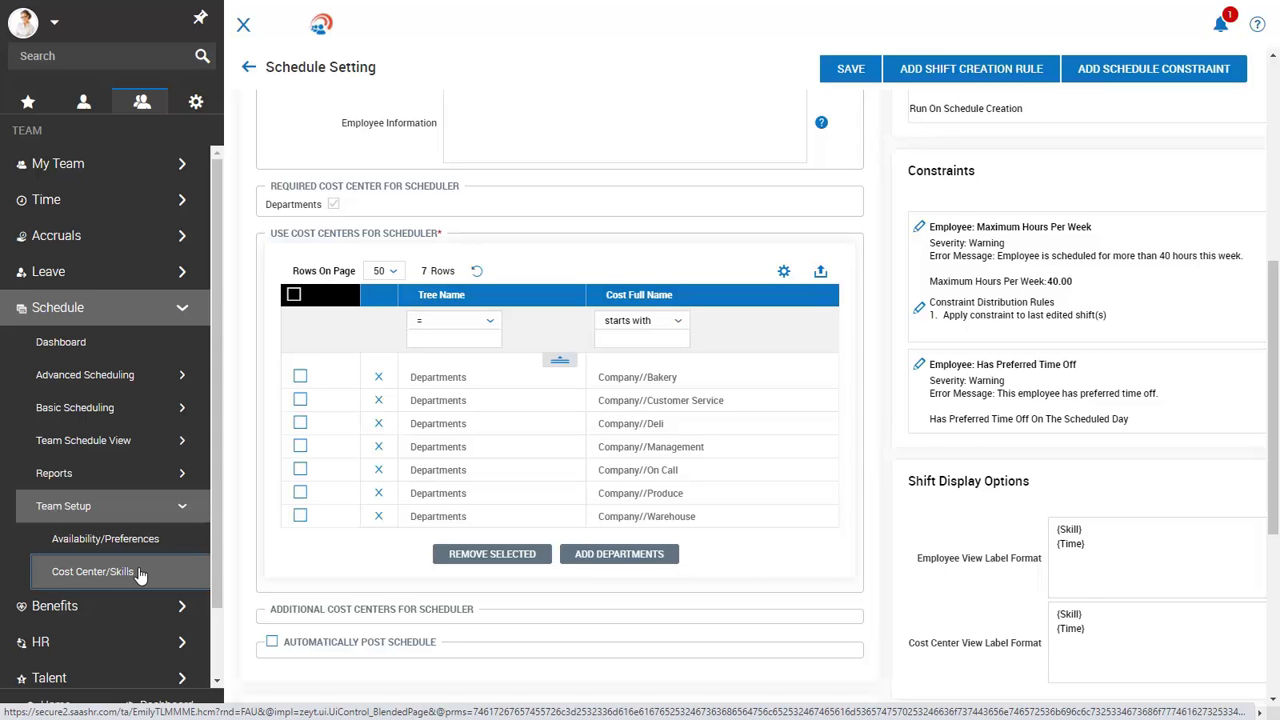
pyautogui.click(141, 573)
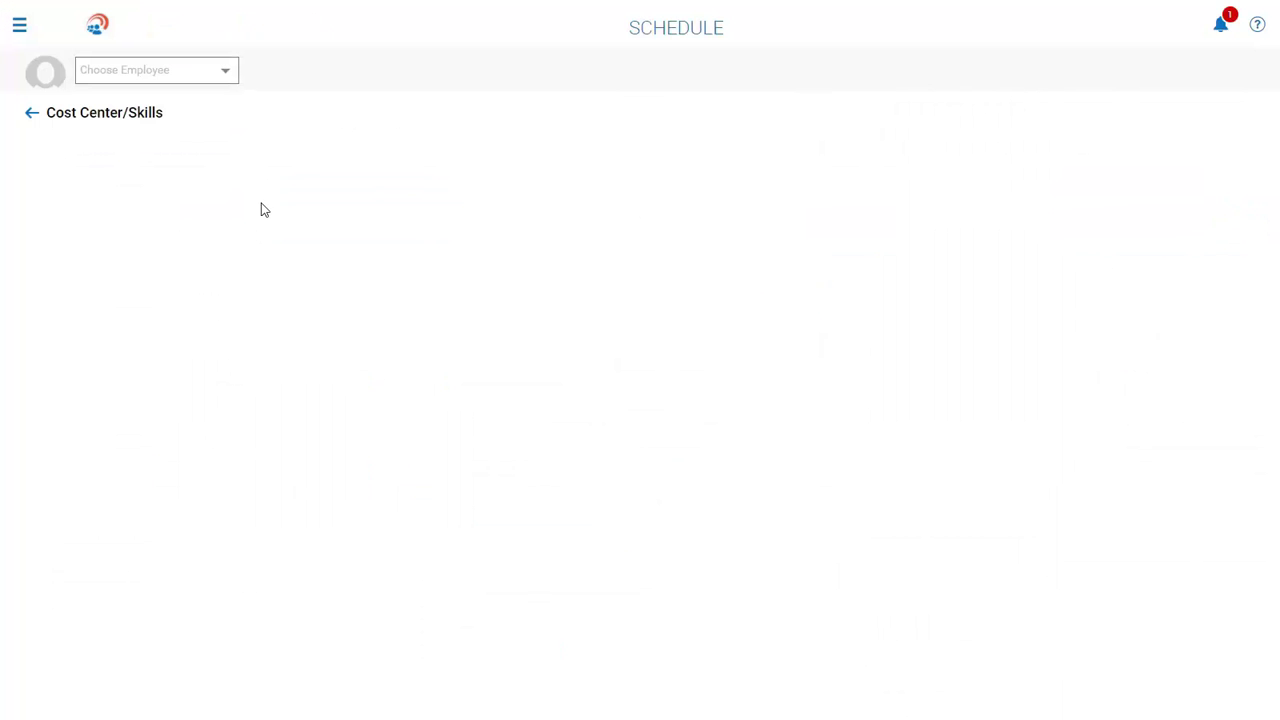
# Pick an employee to view their scheduled cost centers and skills, then return Home
pyautogui.click(229, 80)
pyautogui.click(229, 80)
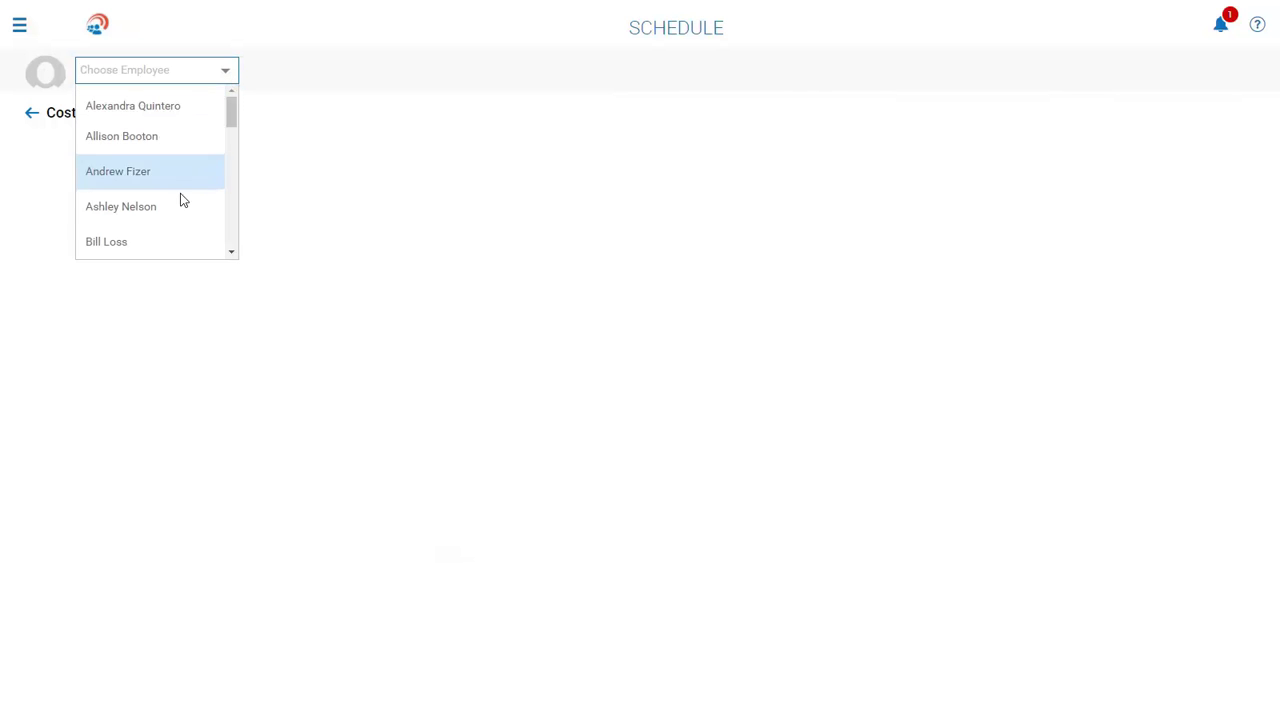
pyautogui.click(182, 205)
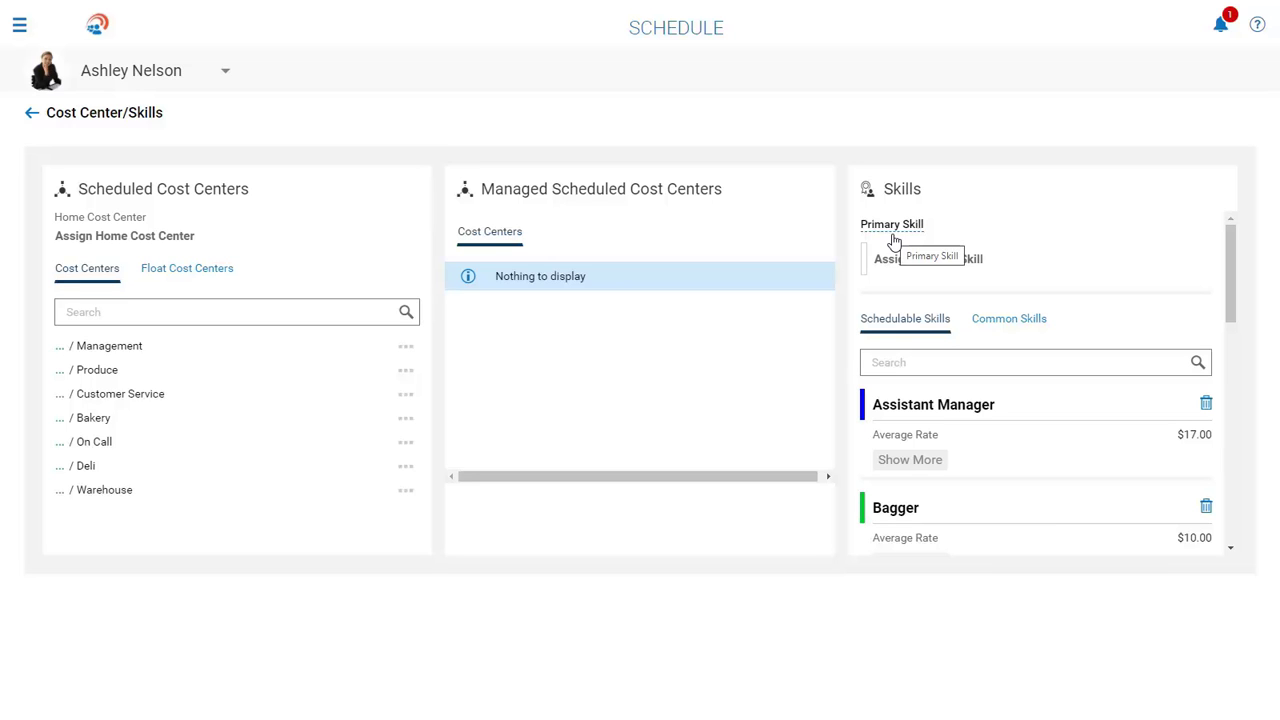
pyautogui.click(98, 30)
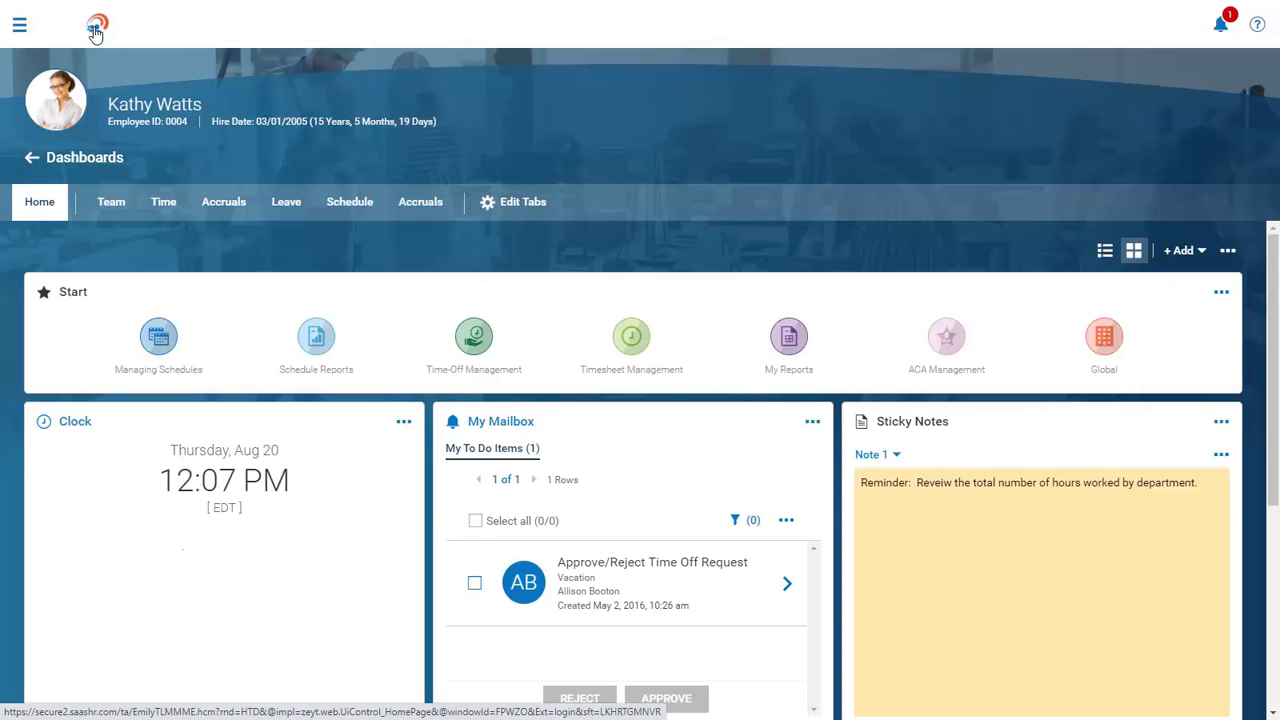
# Open the Schedules list from the Managing Schedules shortcuts
pyautogui.click(159, 336)
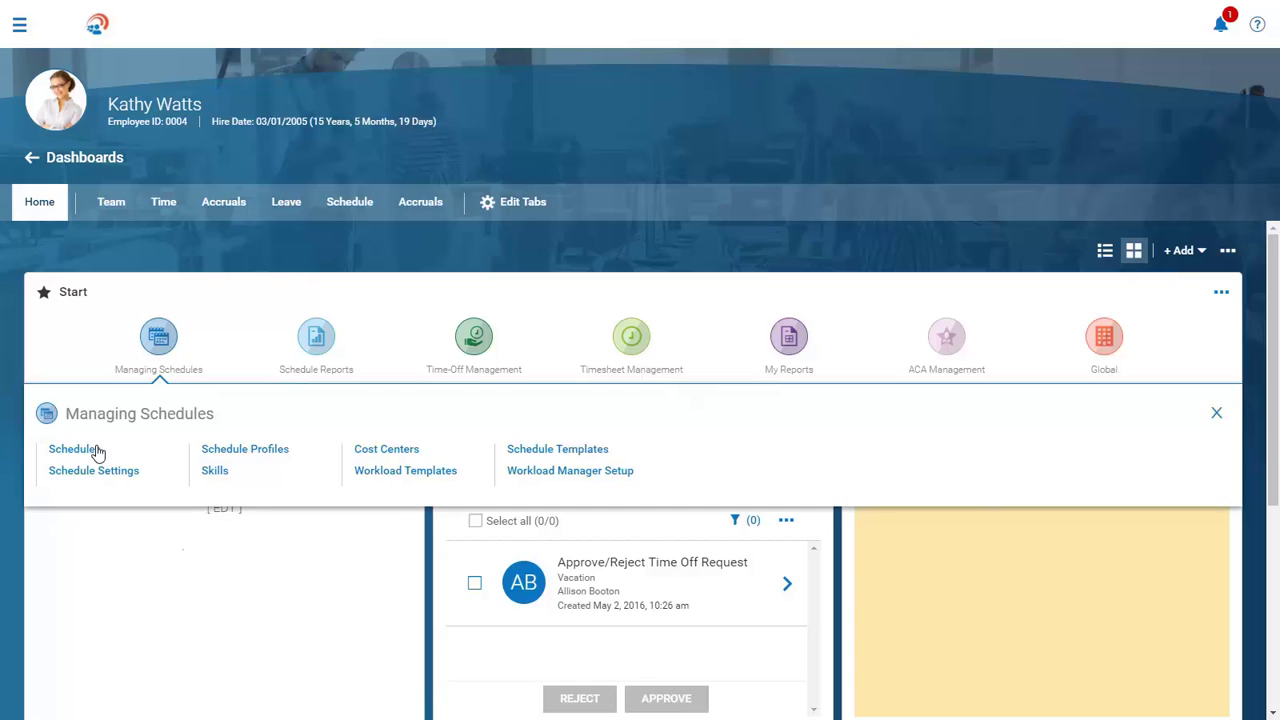
pyautogui.click(97, 452)
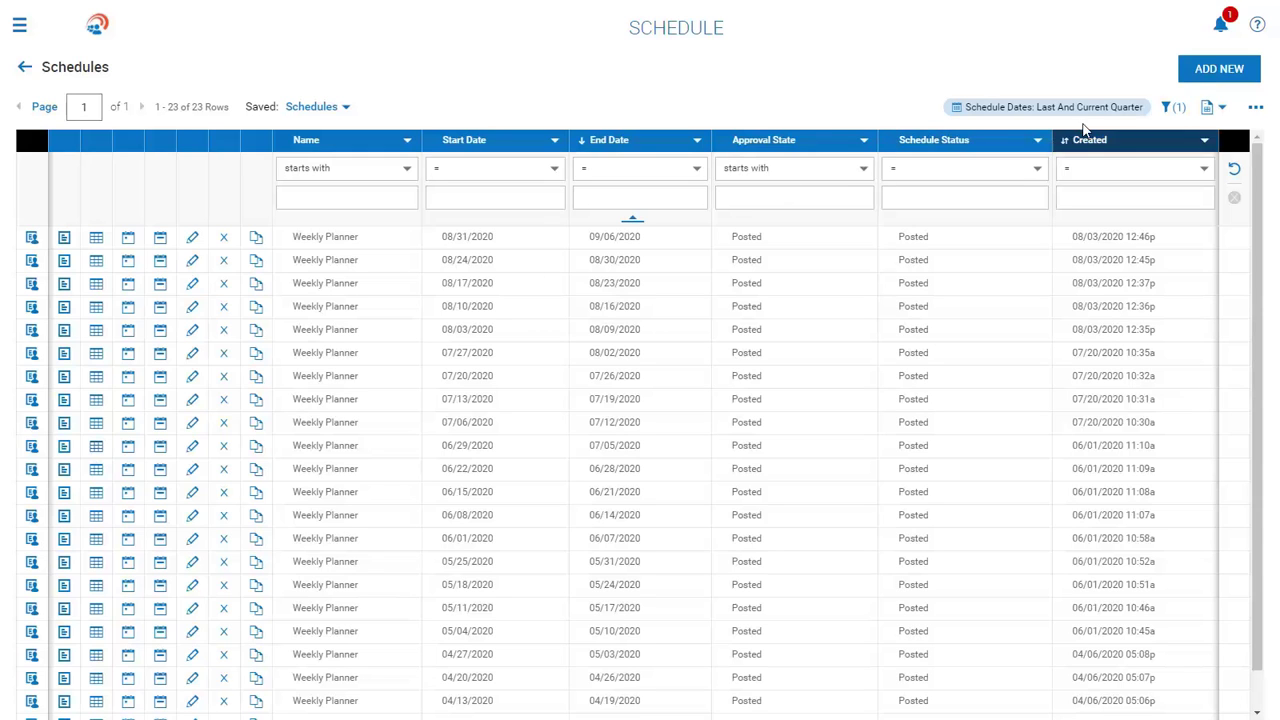
# Add a new schedule based on Weekly Planner starting 09/07/2020 and save it
pyautogui.click(1191, 78)
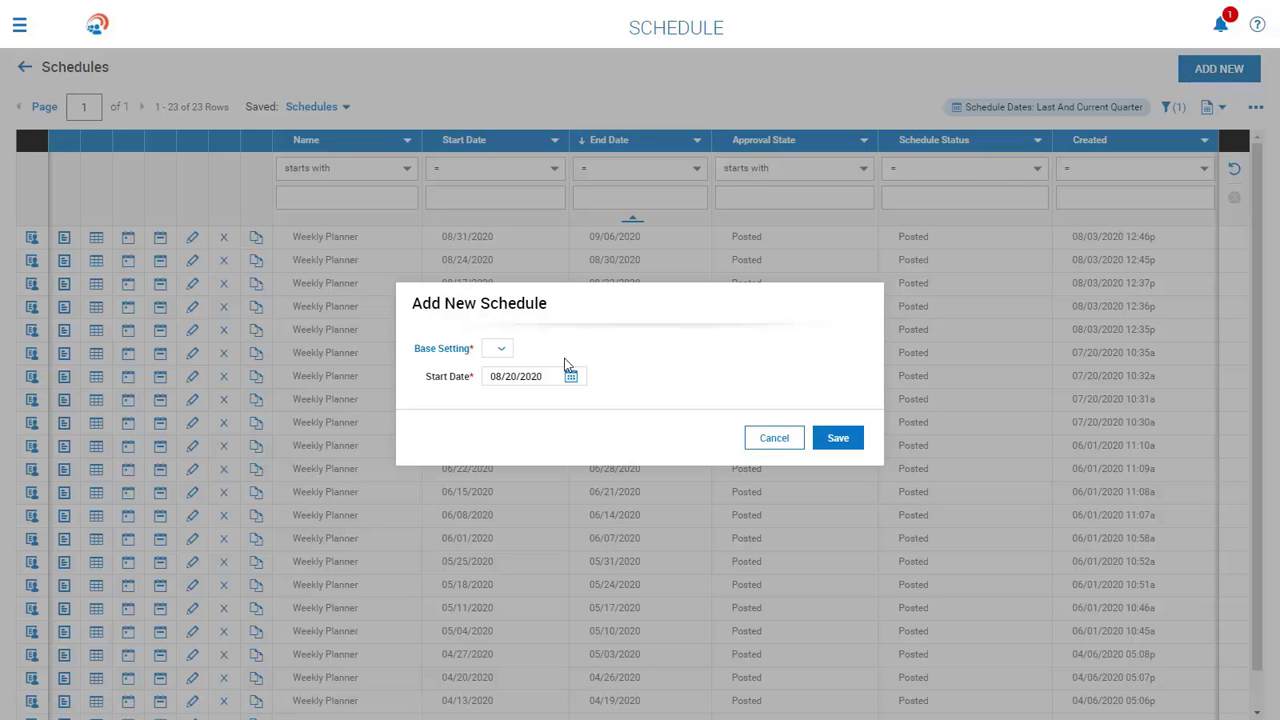
pyautogui.click(511, 355)
pyautogui.click(537, 428)
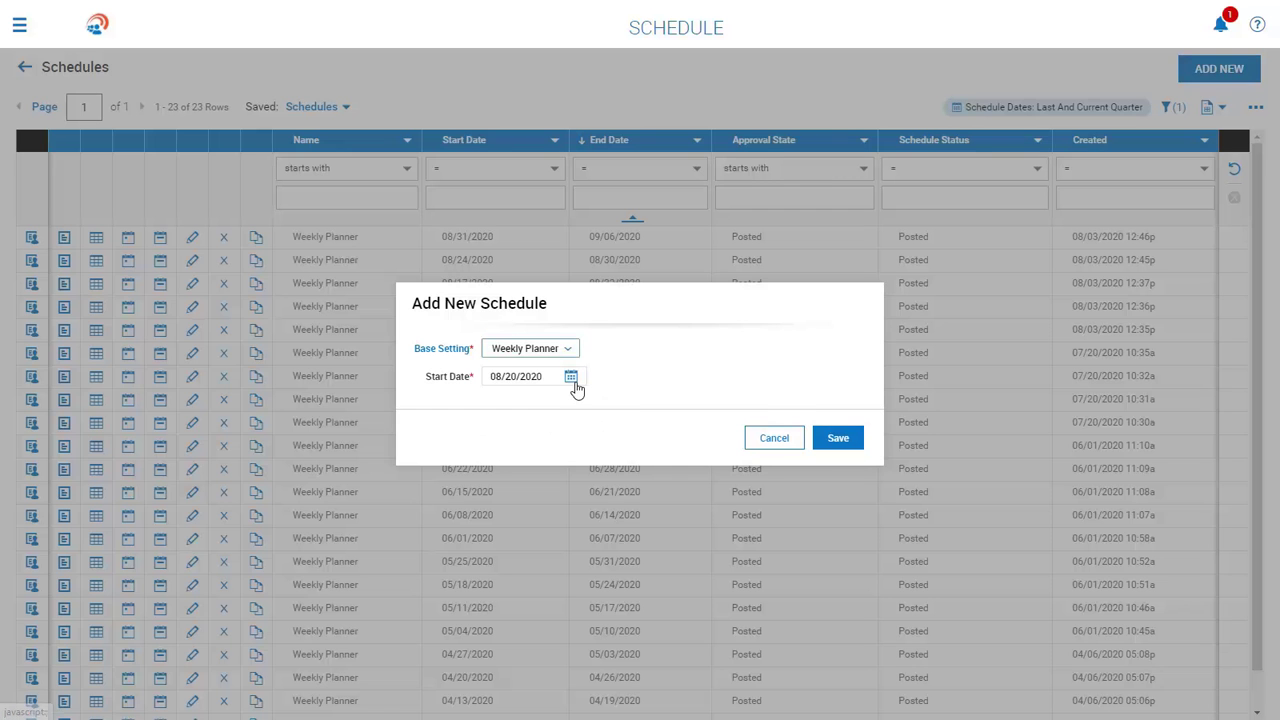
pyautogui.click(572, 380)
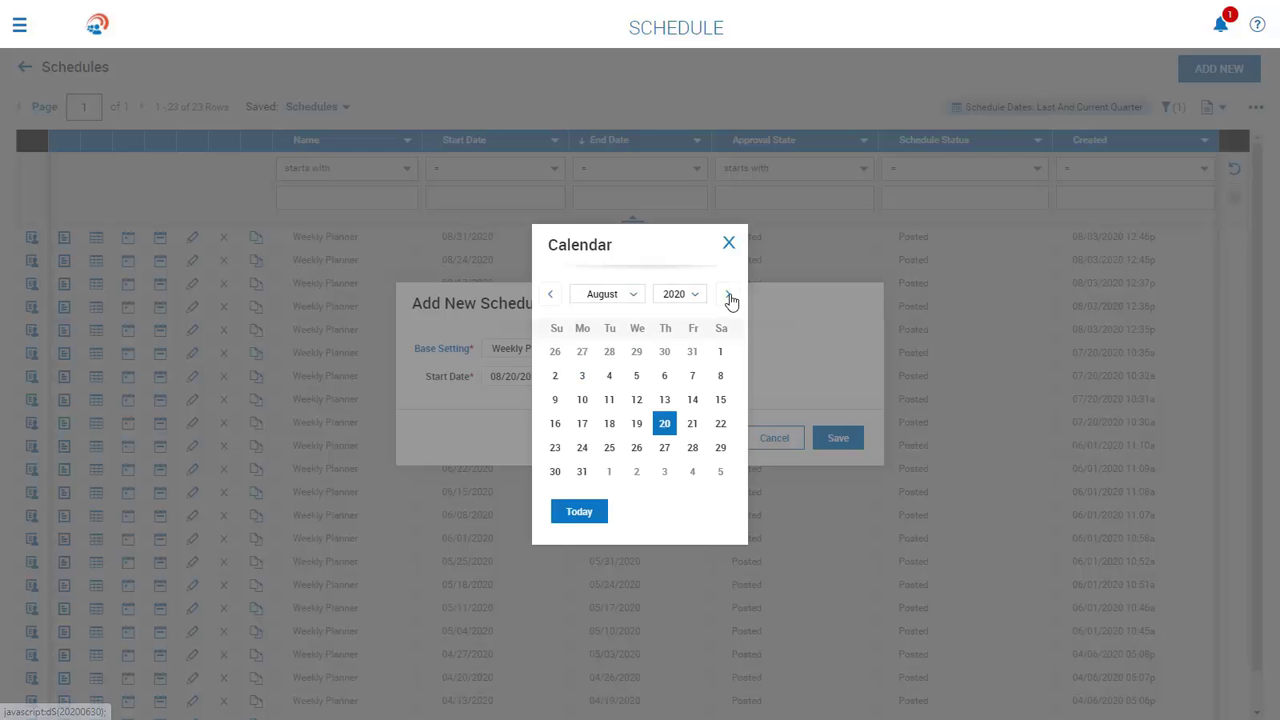
pyautogui.click(729, 295)
pyautogui.click(584, 376)
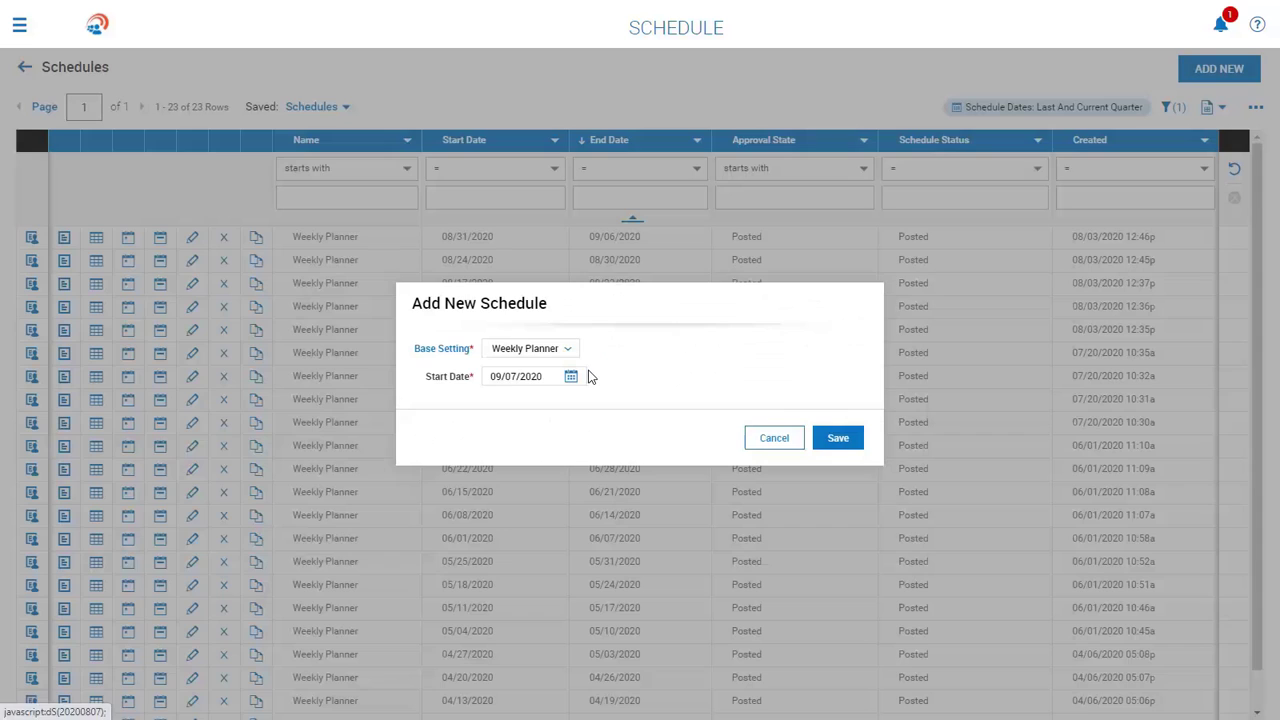
pyautogui.click(845, 448)
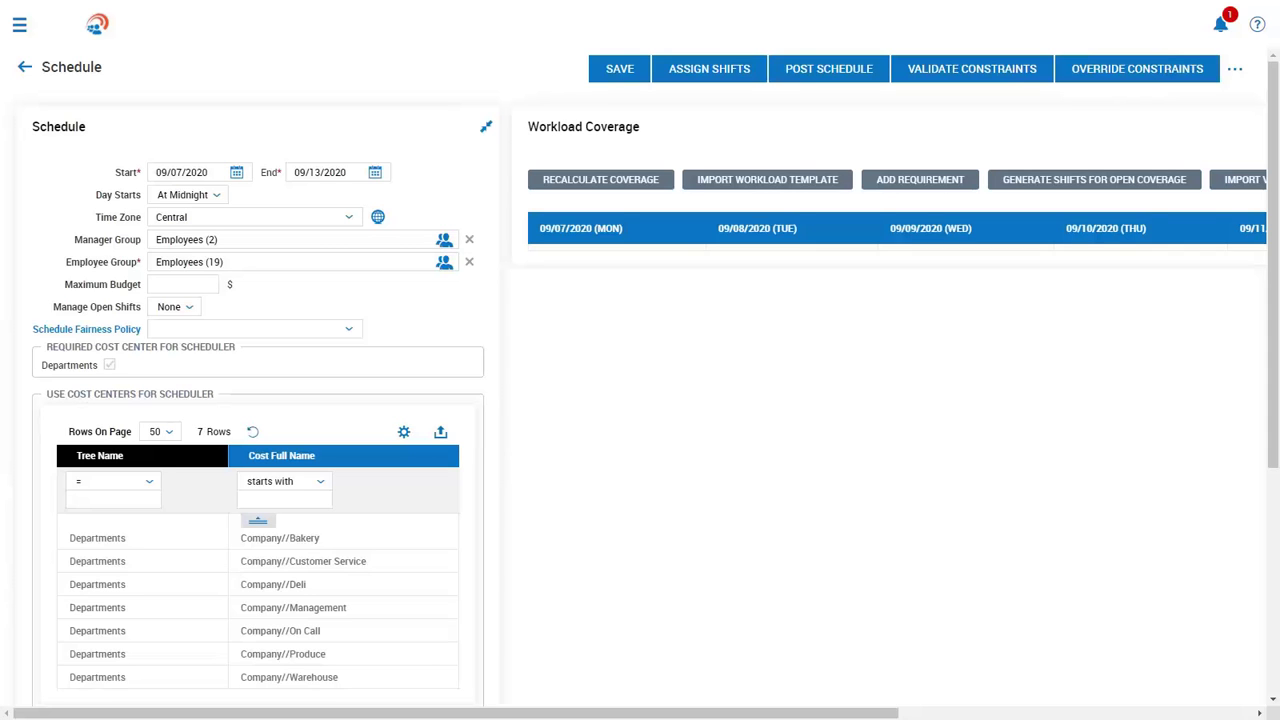
pyautogui.moveTo(131, 716); pyautogui.dragTo(464, 716)
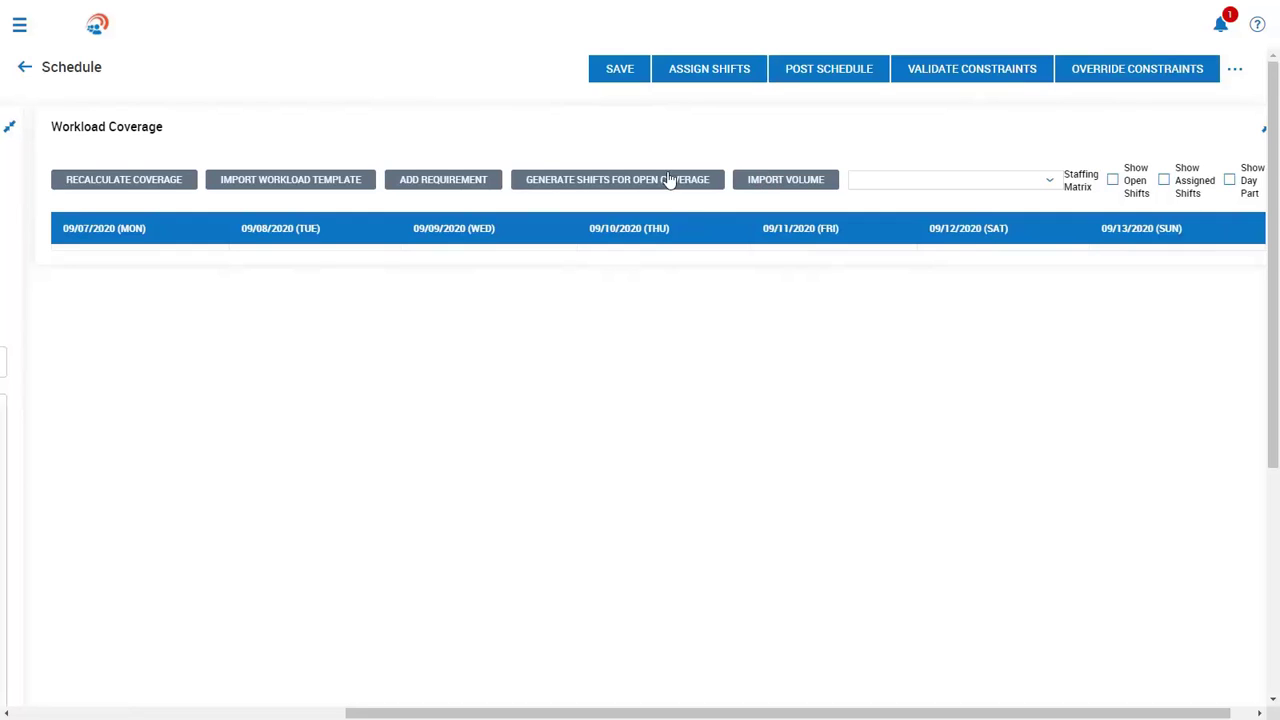
# Open the Import Workload Template dialog from the Workload Coverage panel
pyautogui.click(320, 183)
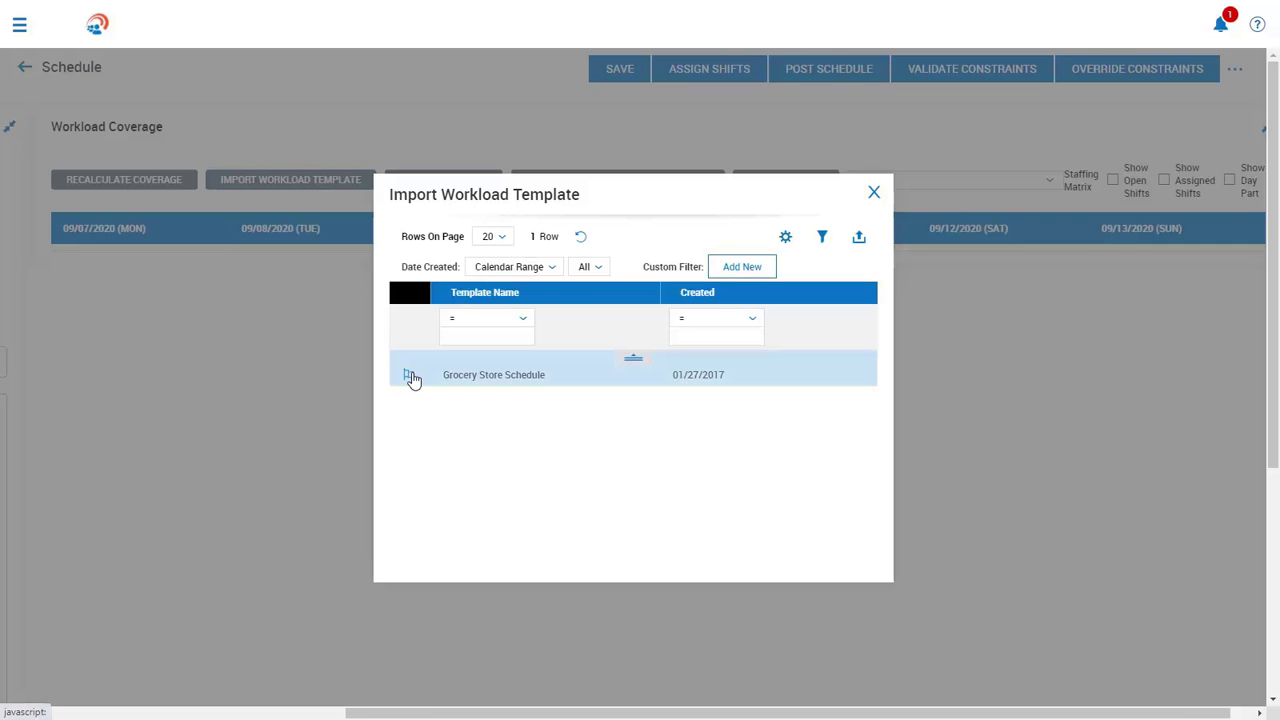
# Import the Grocery Store Schedule template and request open shifts from its coverage
pyautogui.click(408, 374)
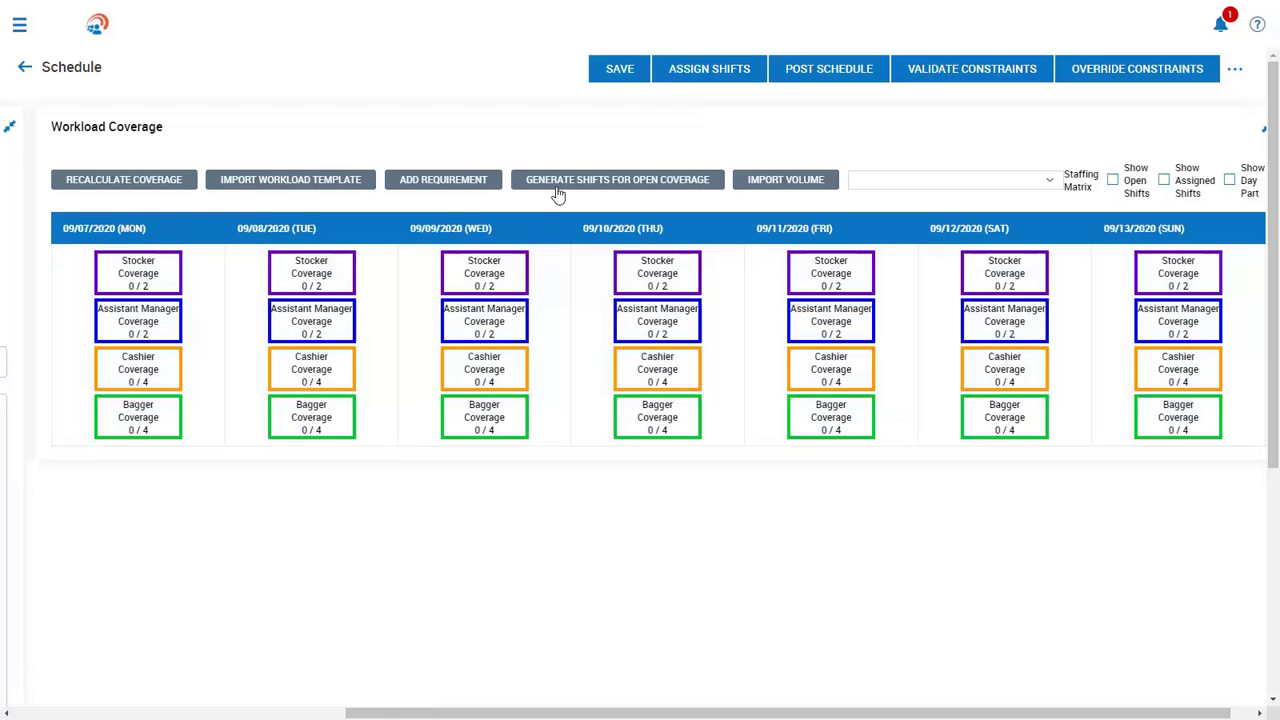
pyautogui.click(558, 192)
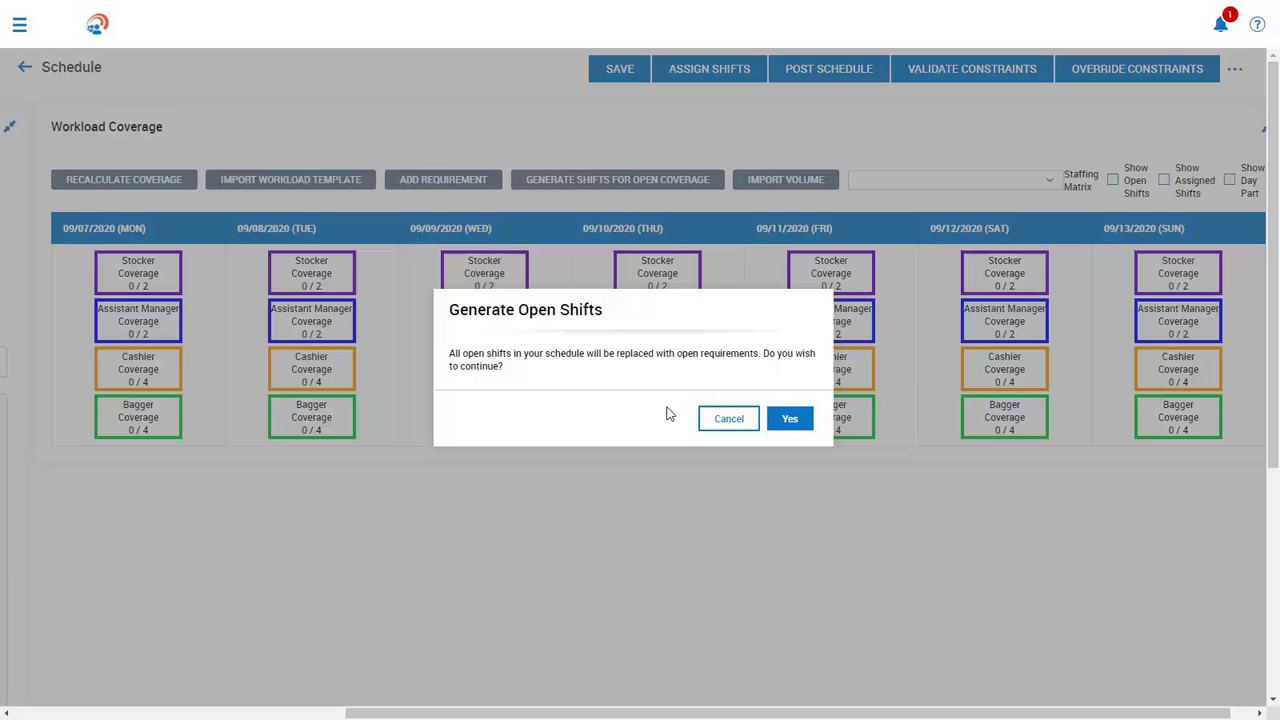
# Confirm replacing open shifts with requirements and switch the planner to View By Day
pyautogui.click(787, 419)
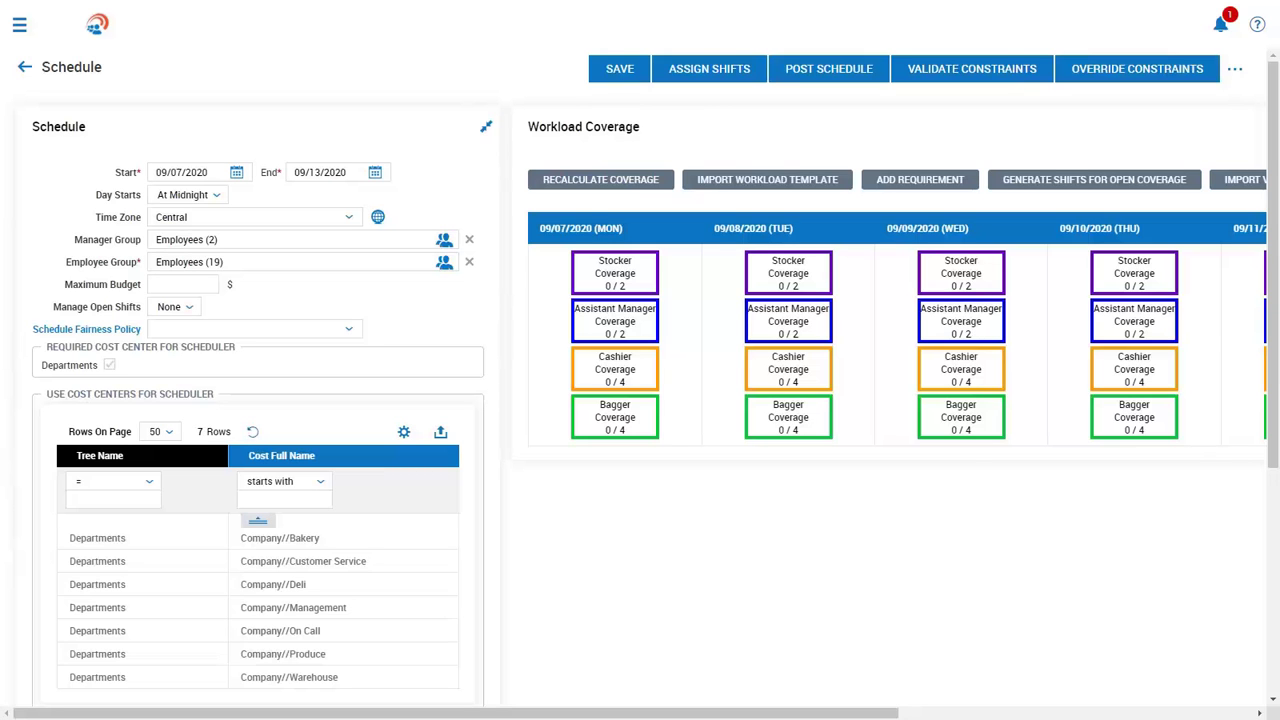
pyautogui.click(1238, 76)
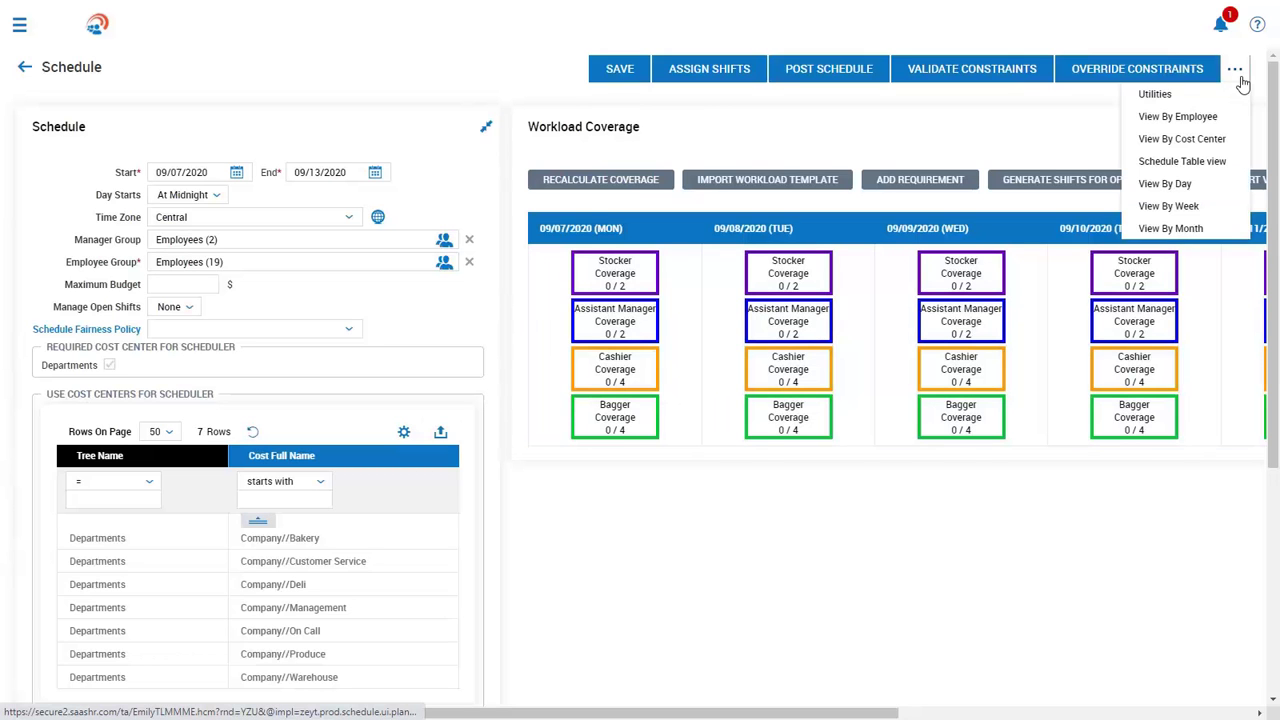
pyautogui.click(1222, 185)
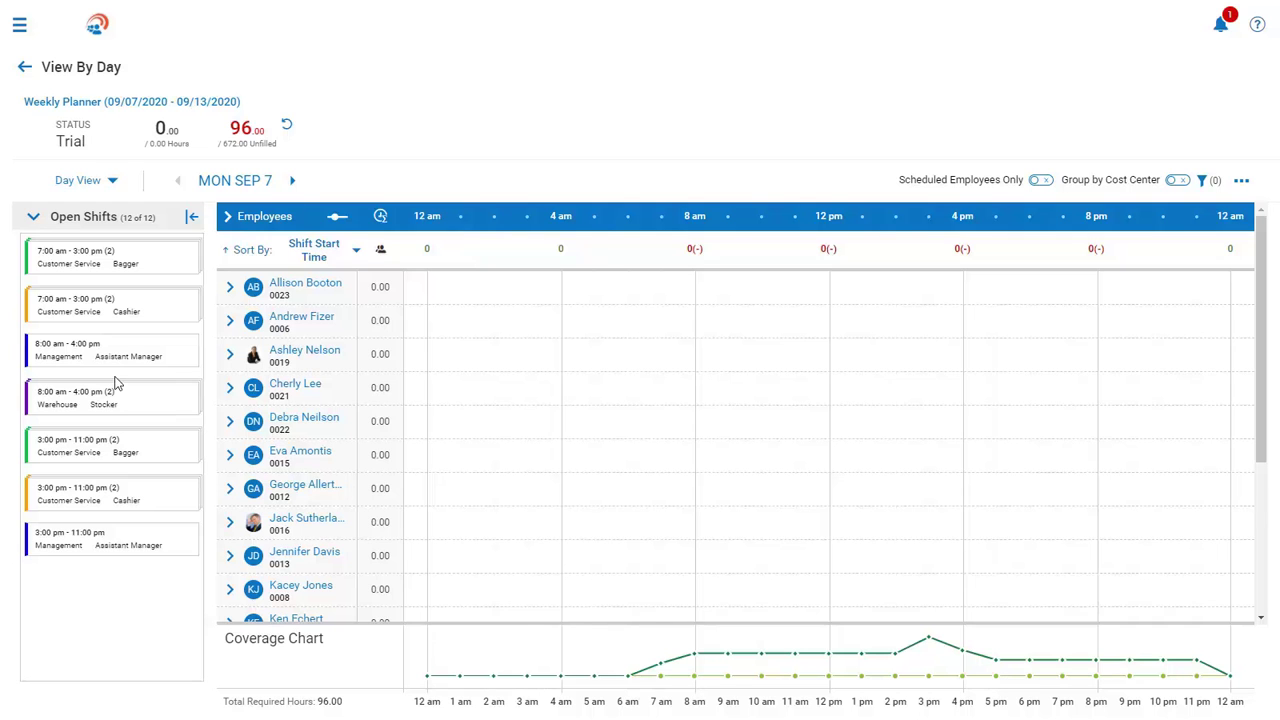
# Auto-assign all open shifts, leaving Monday with 96.00 hours scheduled and 0.00 unfilled
pyautogui.click(108, 263)
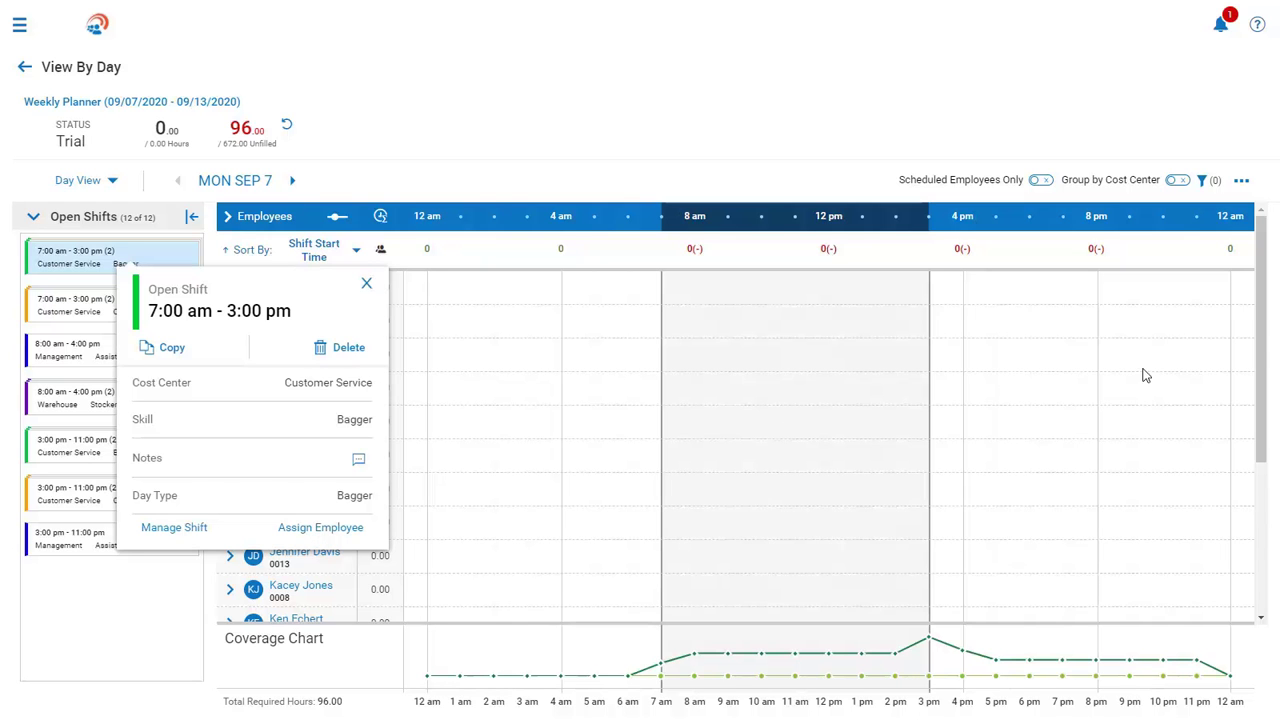
pyautogui.click(1242, 183)
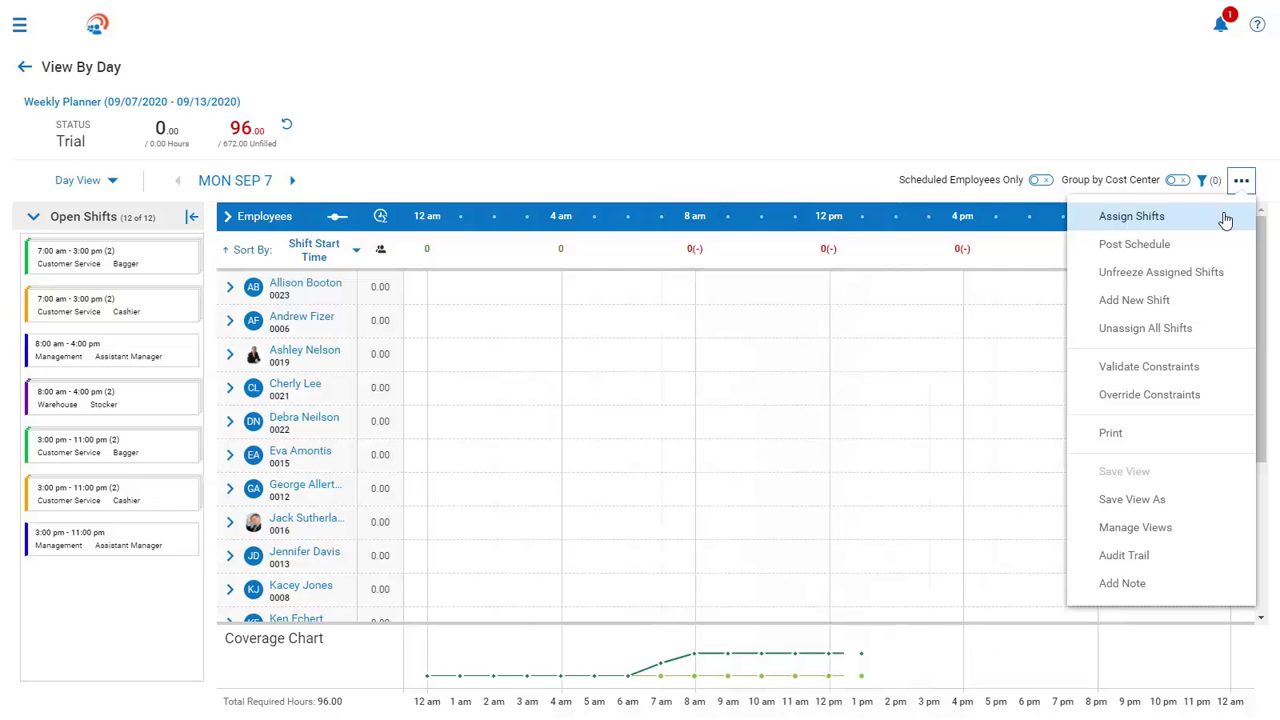
pyautogui.click(1225, 219)
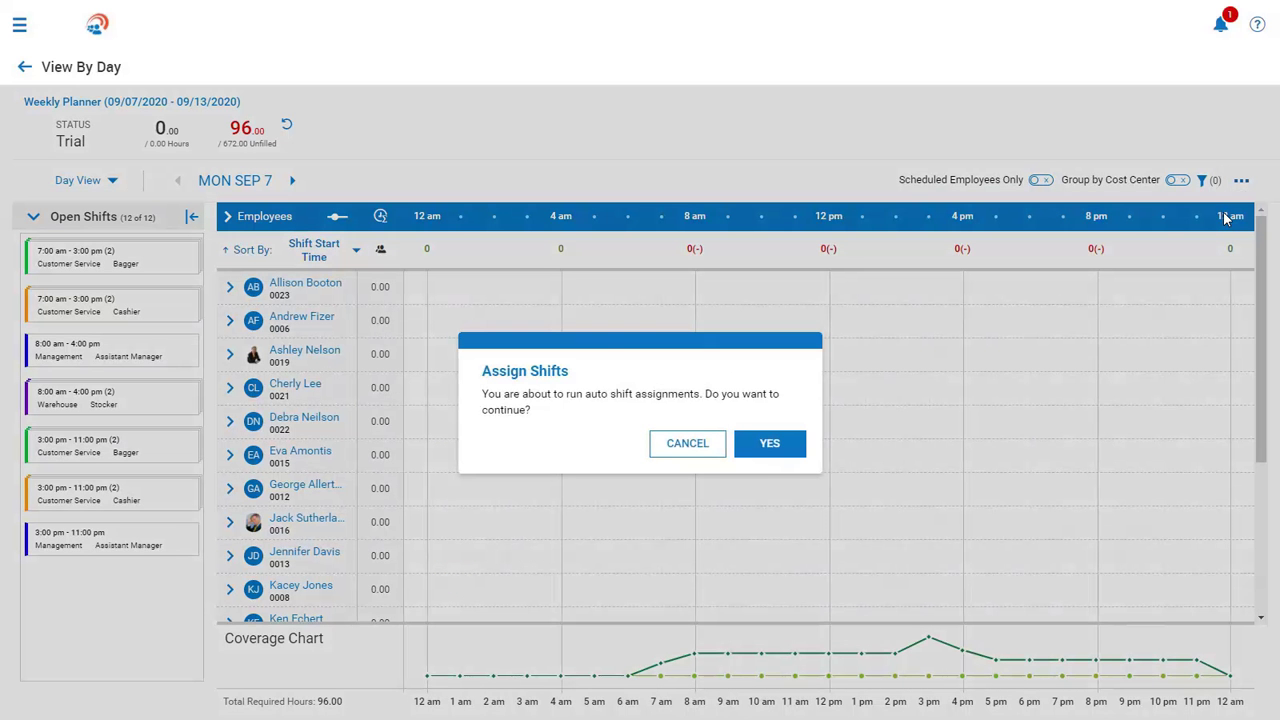
pyautogui.click(769, 443)
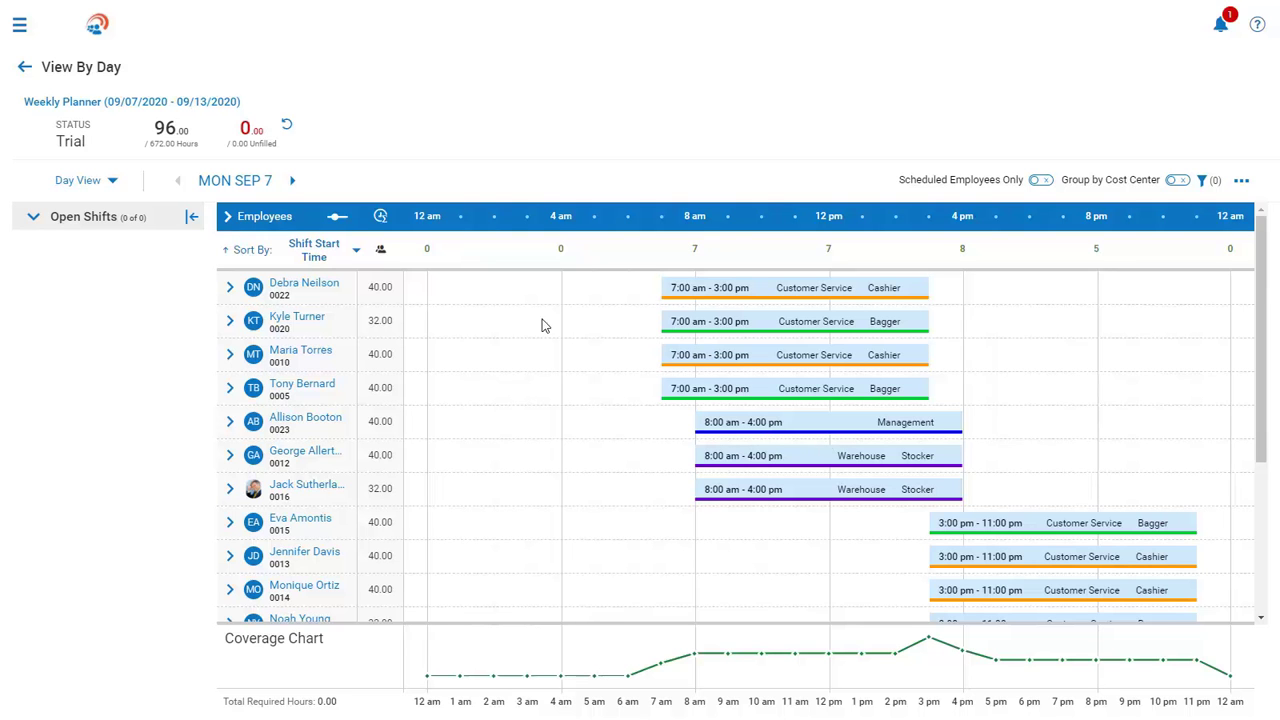
# Move the planner to Wed Sep 9, refresh the totals, and group shifts by cost center
pyautogui.click(295, 182)
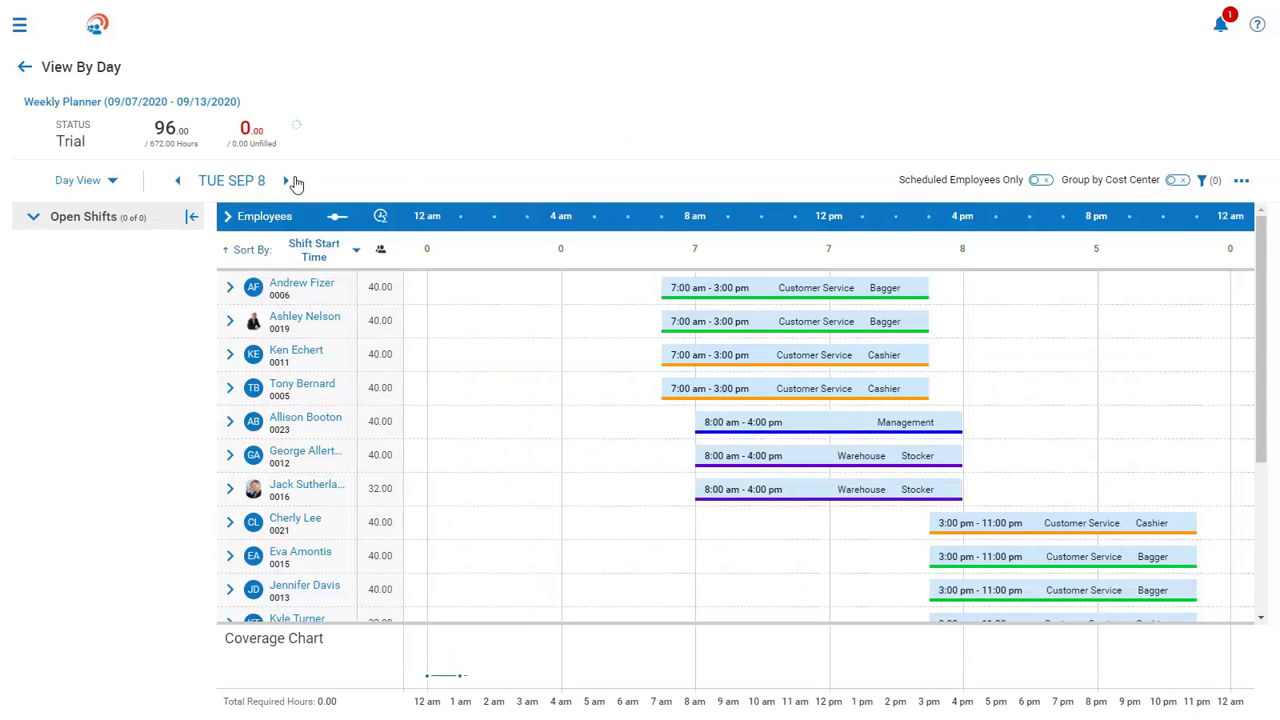
pyautogui.click(289, 183)
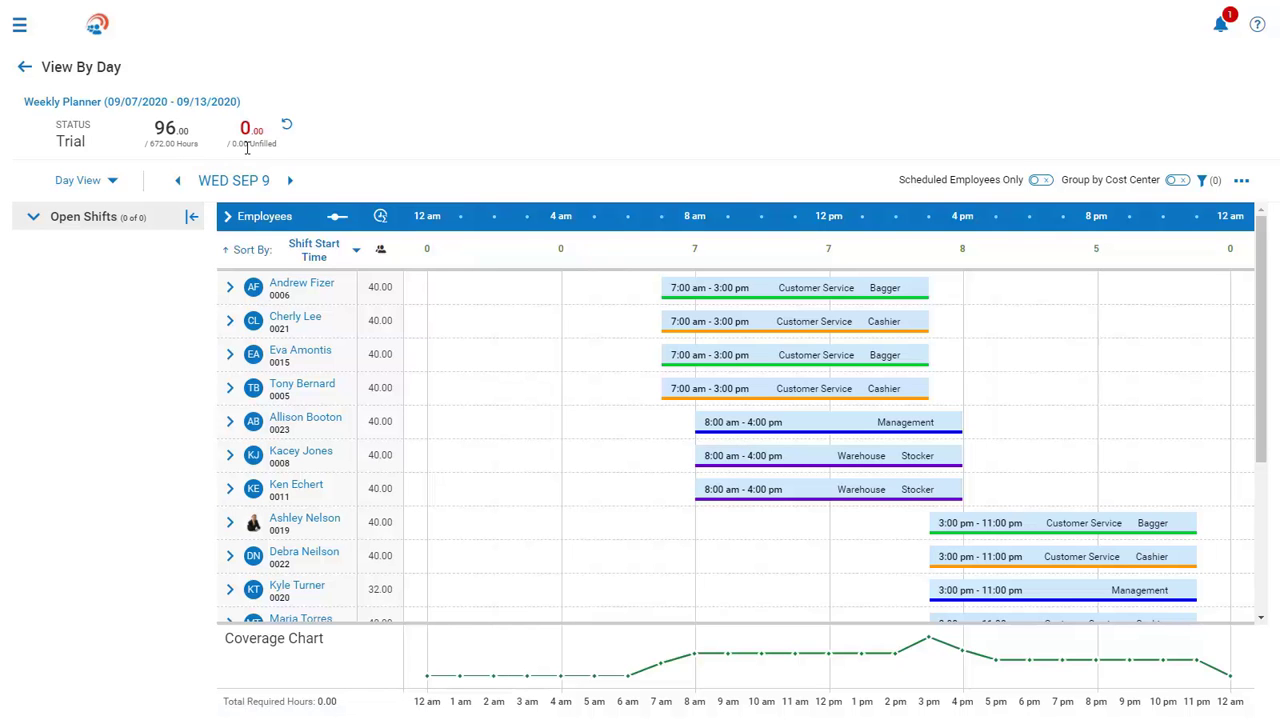
pyautogui.click(286, 125)
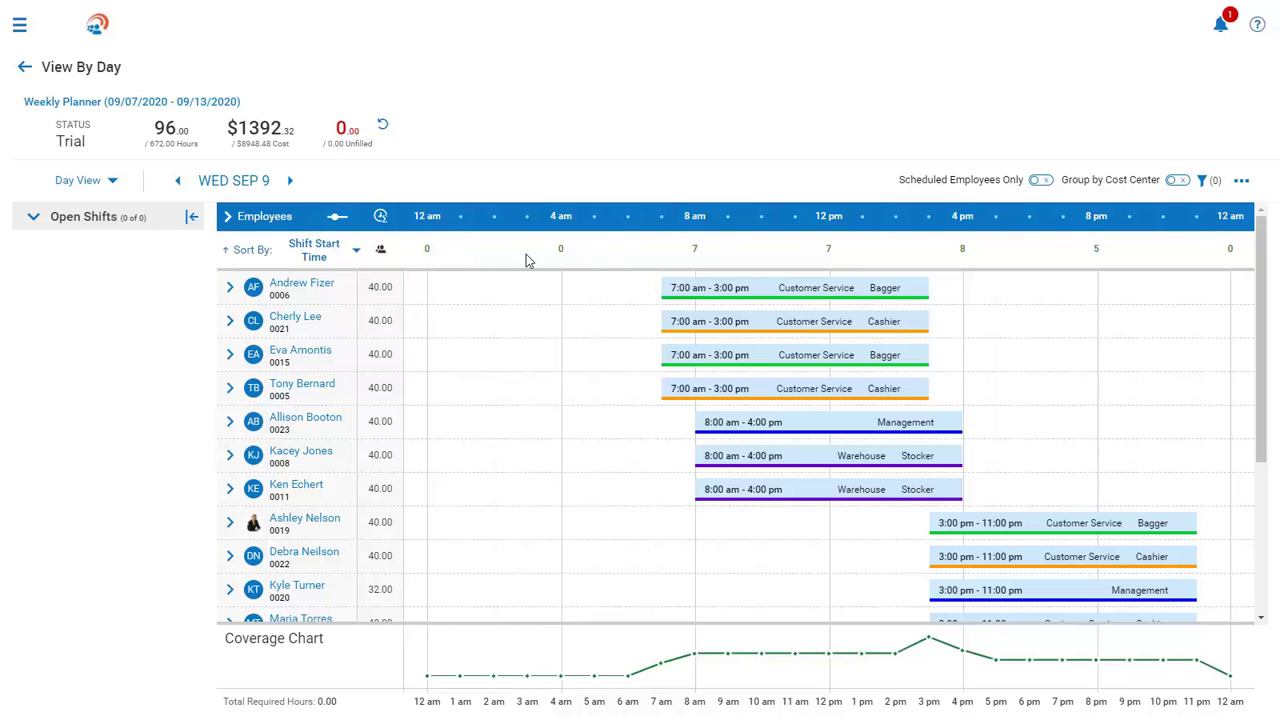
pyautogui.click(1176, 181)
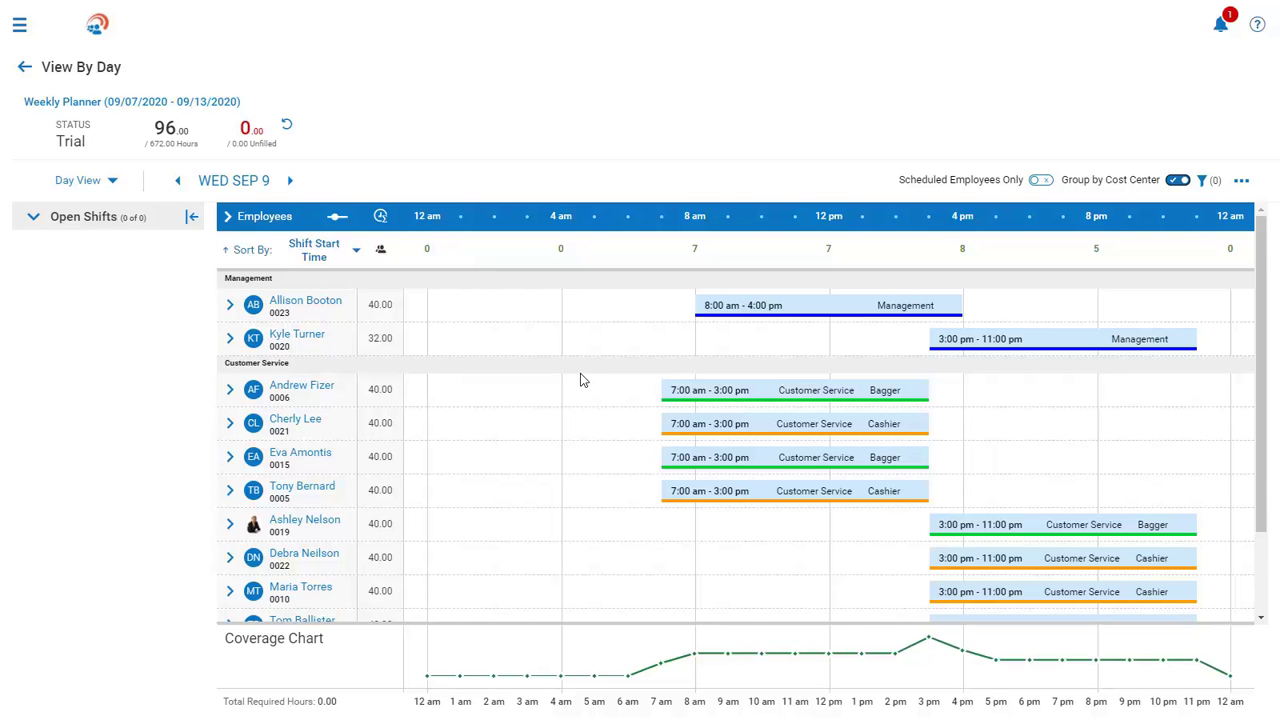
pyautogui.scroll(-3, 583, 380)
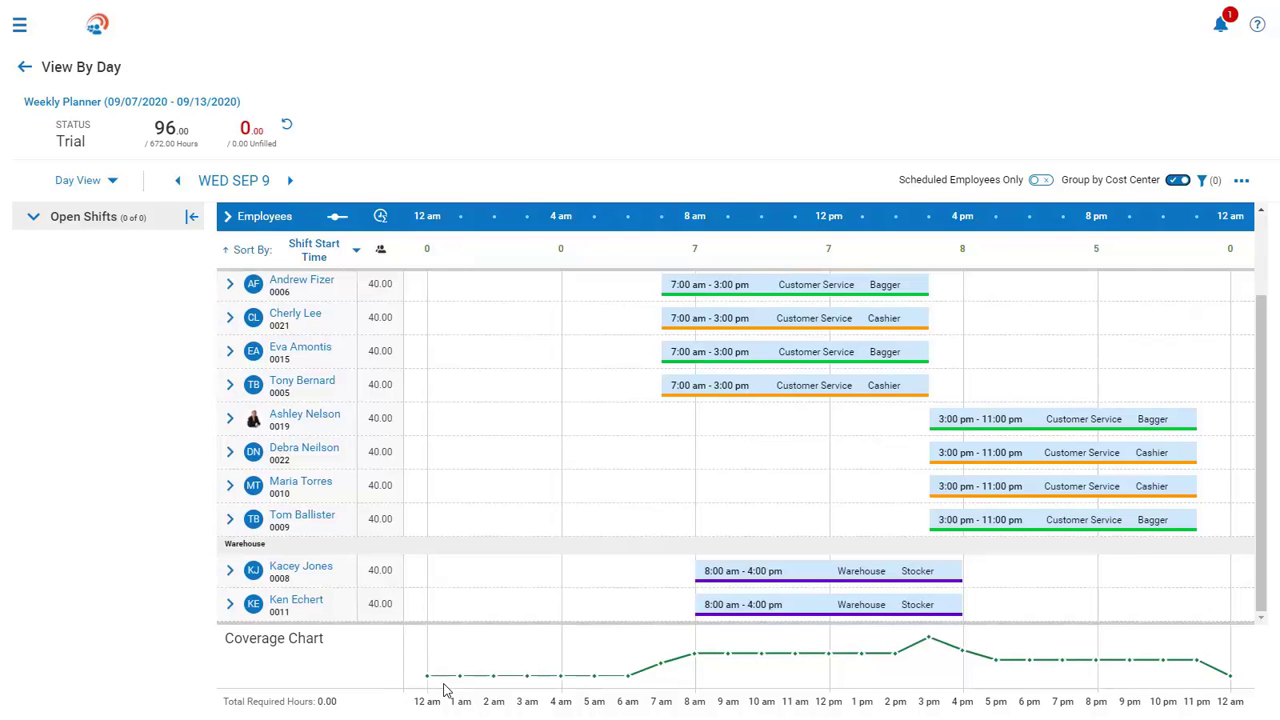
pyautogui.click(1242, 181)
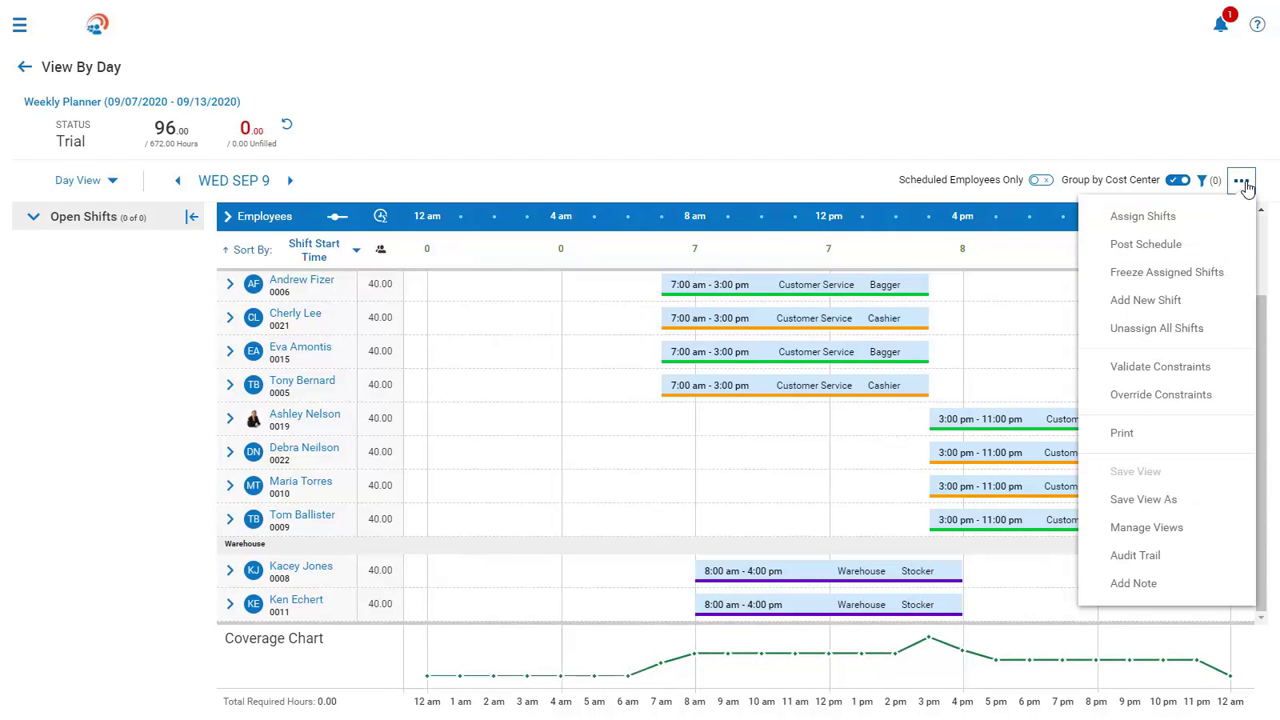
# Add a new Sep 9 shift running from 8:00 am to 4:00 pm
pyautogui.click(1193, 299)
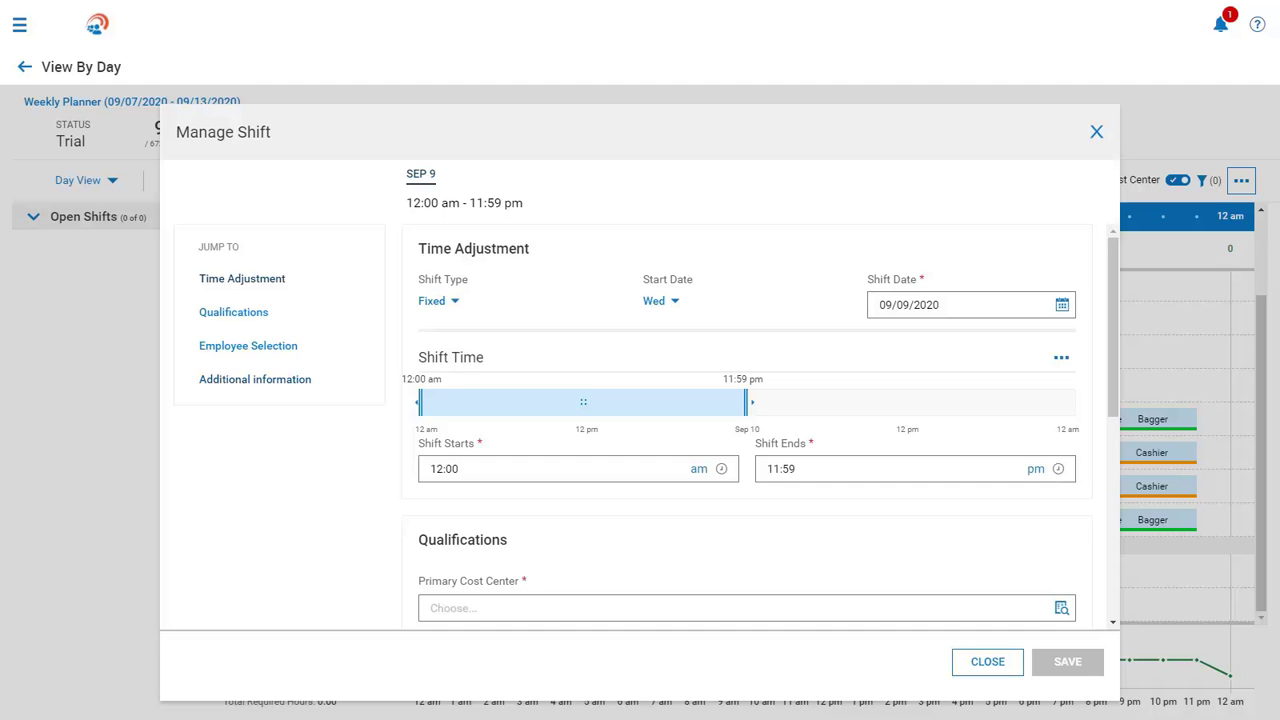
pyautogui.click(468, 468)
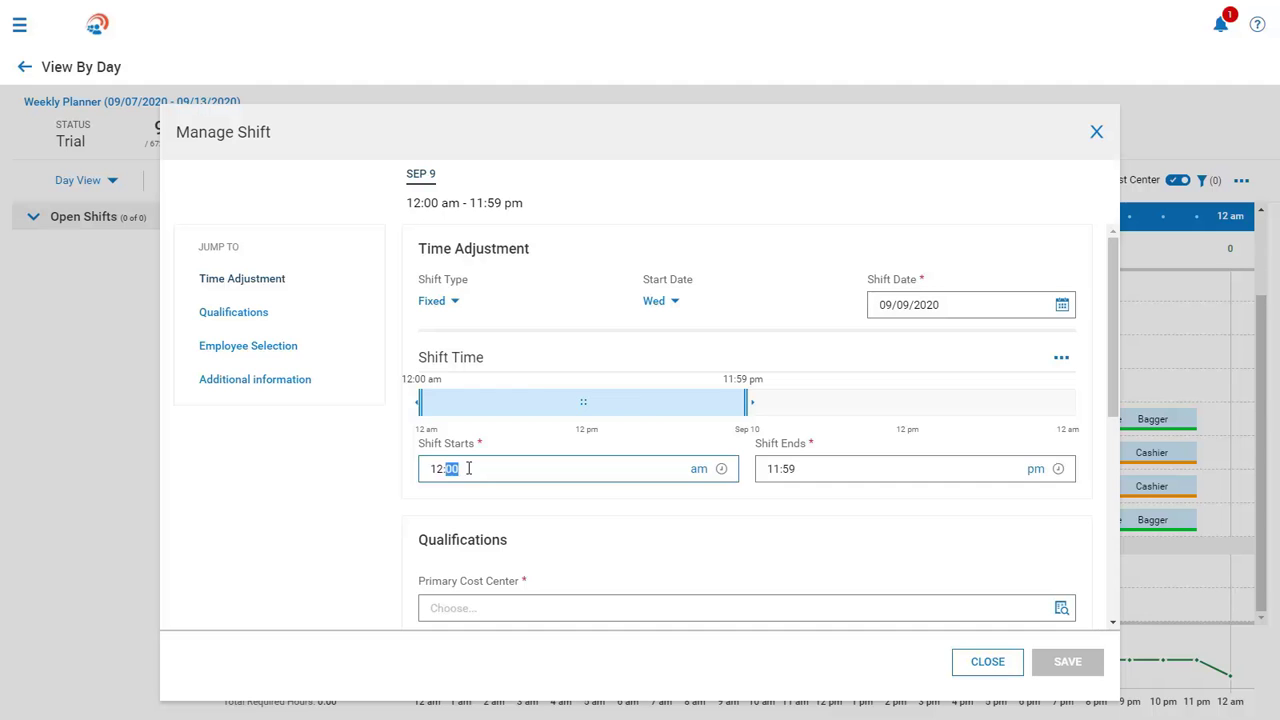
pyautogui.write('8')
pyautogui.click(793, 468)
pyautogui.doubleClick(790, 468)
pyautogui.write('4')
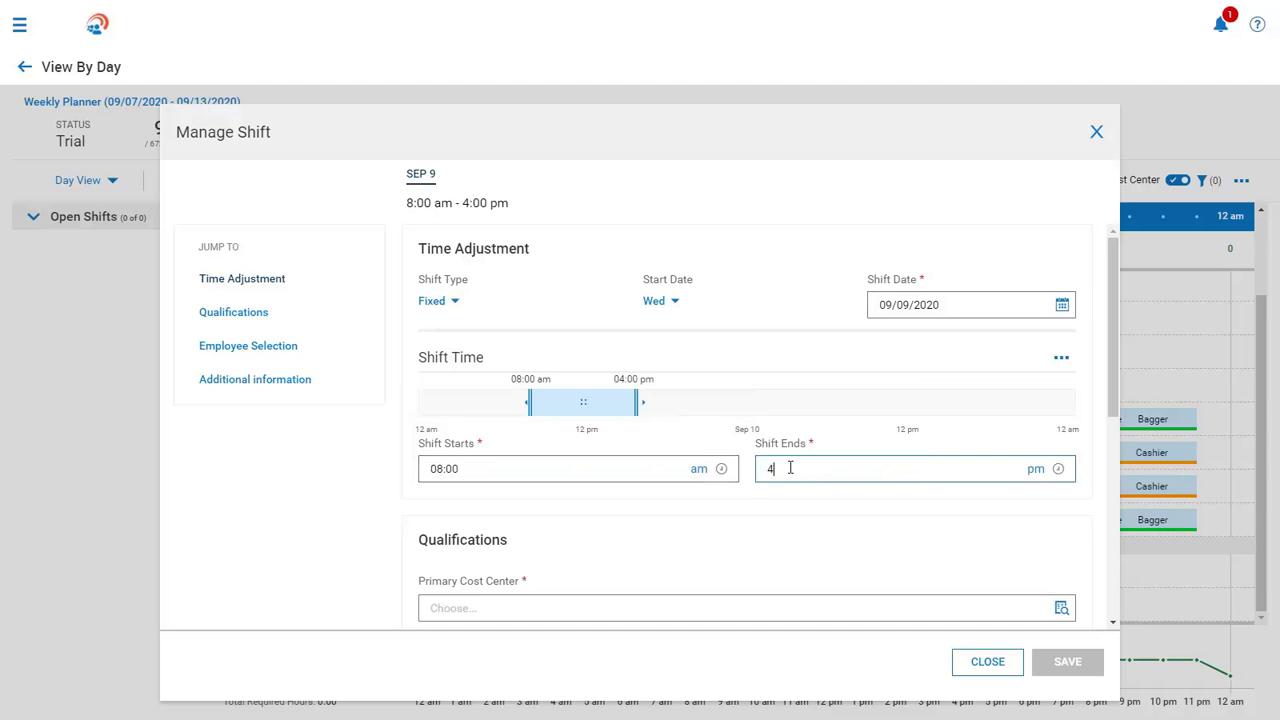
pyautogui.click(815, 517)
# Set the new shift's primary cost center to Deli and its skill to Clerk
pyautogui.scroll(-3, 815, 517)
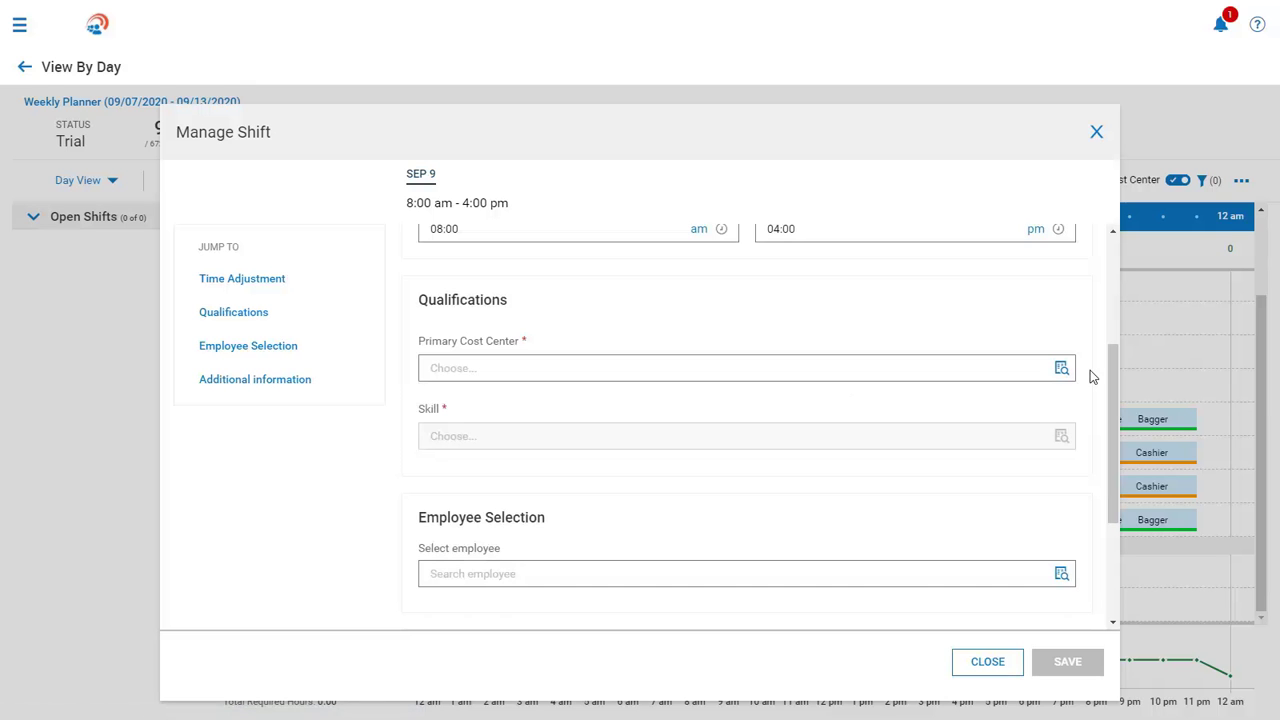
pyautogui.click(1062, 369)
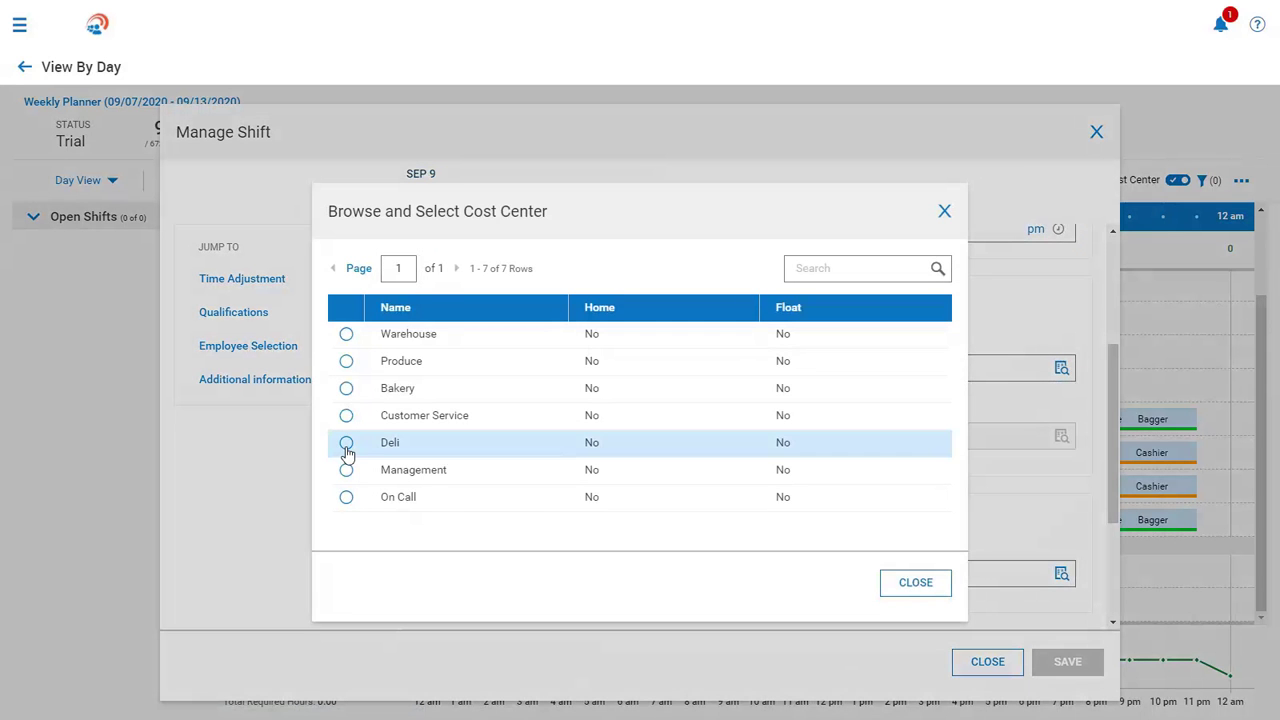
pyautogui.click(347, 451)
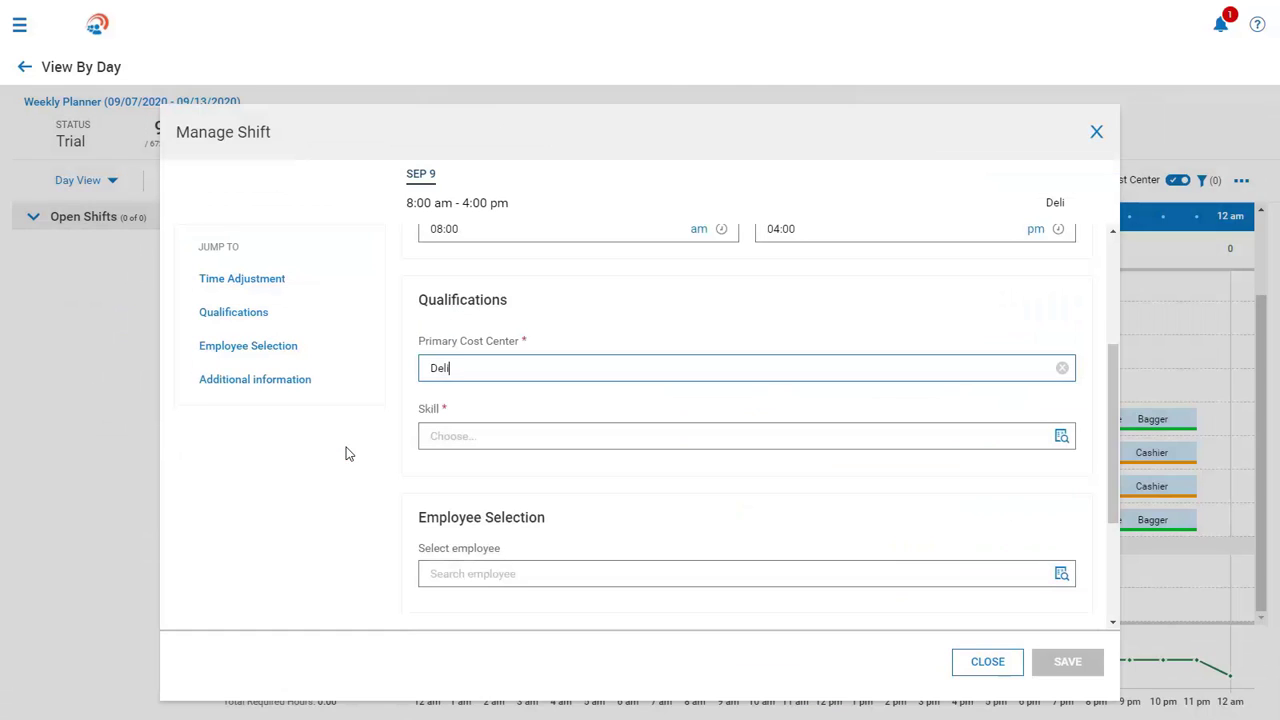
pyautogui.click(1064, 439)
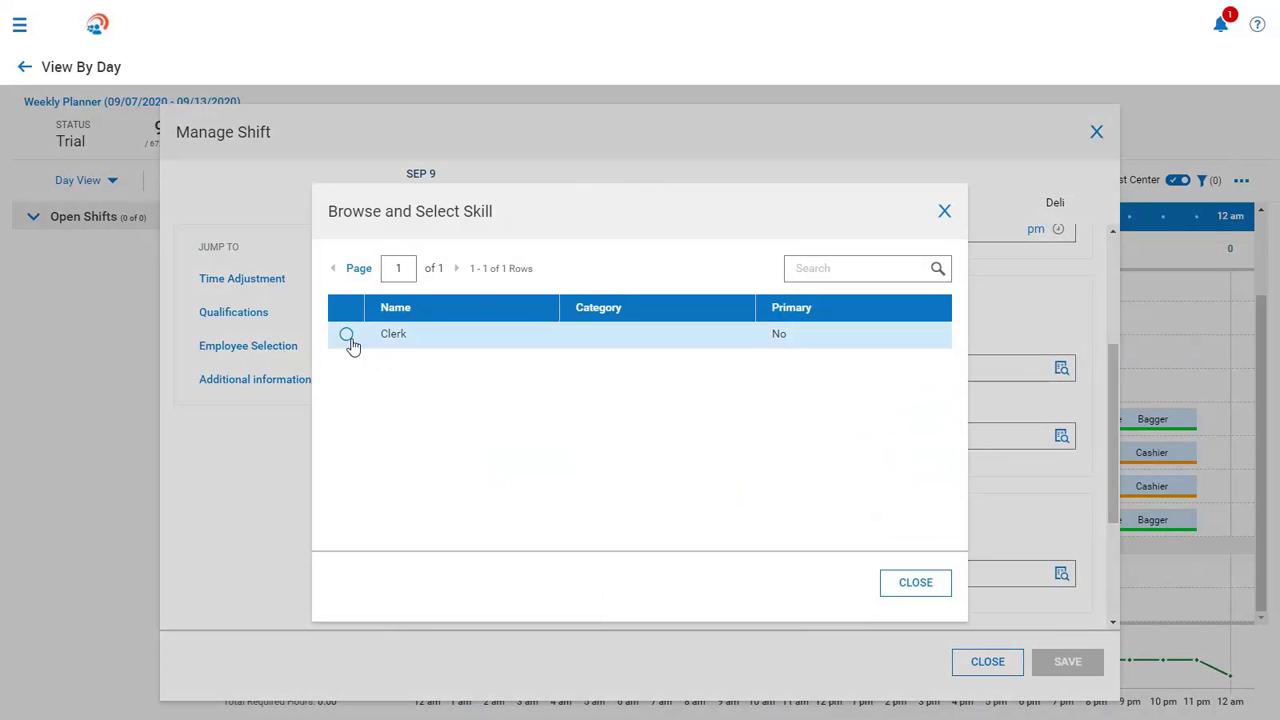
pyautogui.click(347, 338)
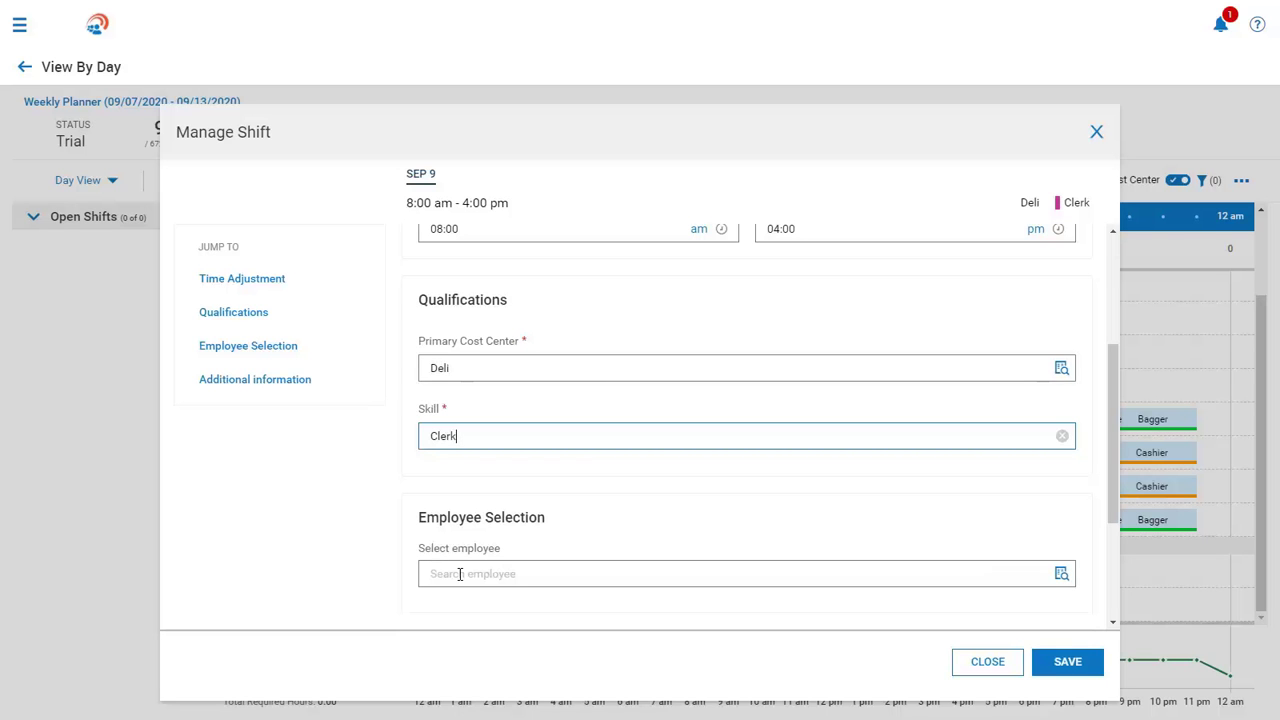
# Fill the Deli Clerk shift with an employee from the Qualified list
pyautogui.click(1061, 573)
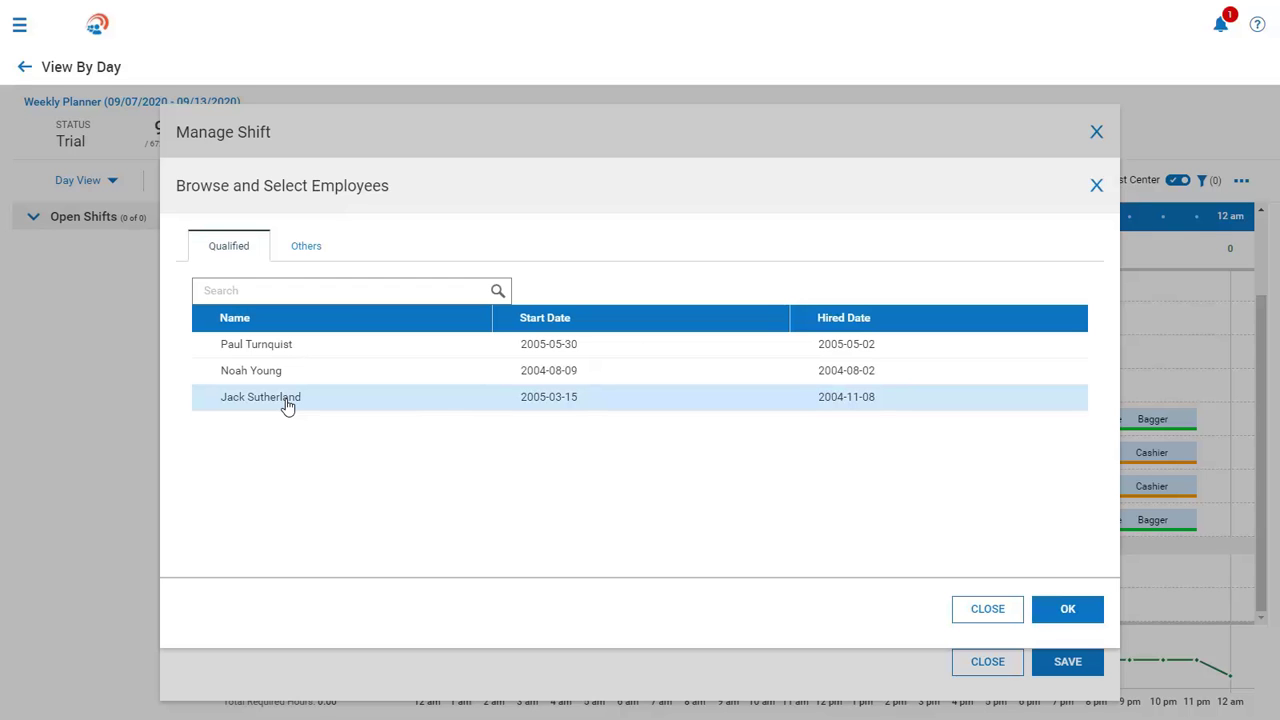
pyautogui.click(302, 256)
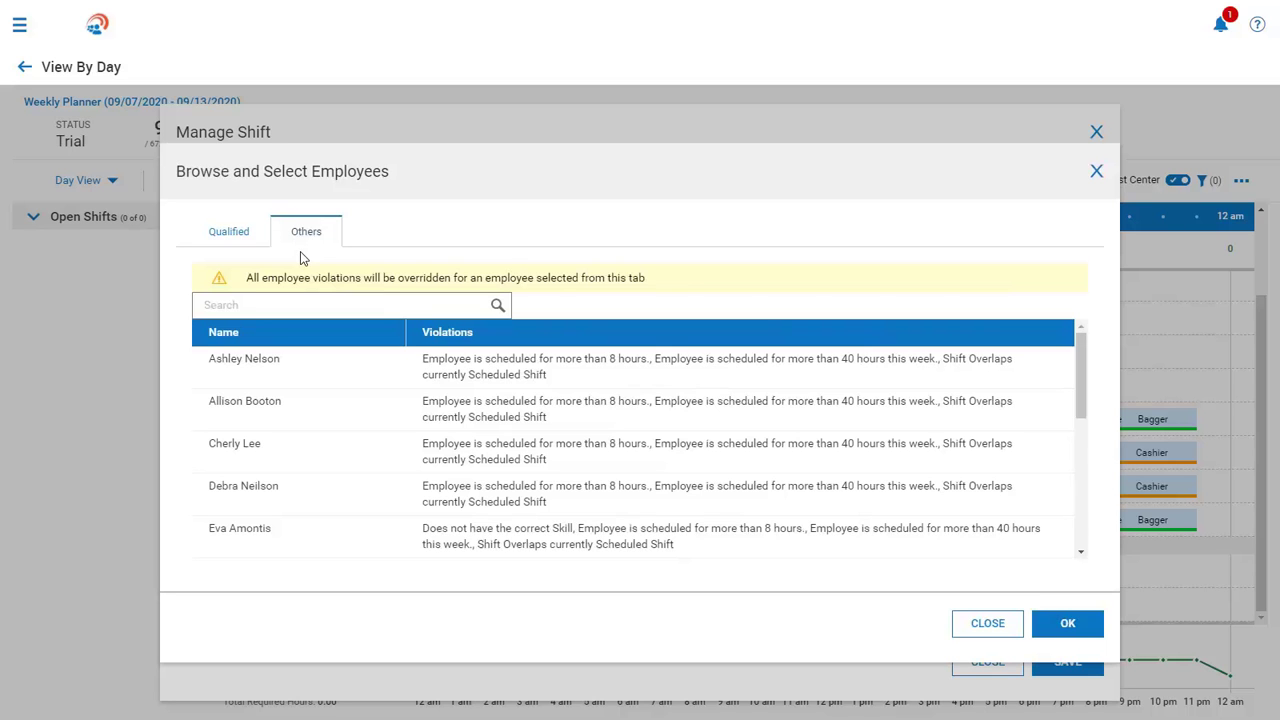
pyautogui.click(230, 235)
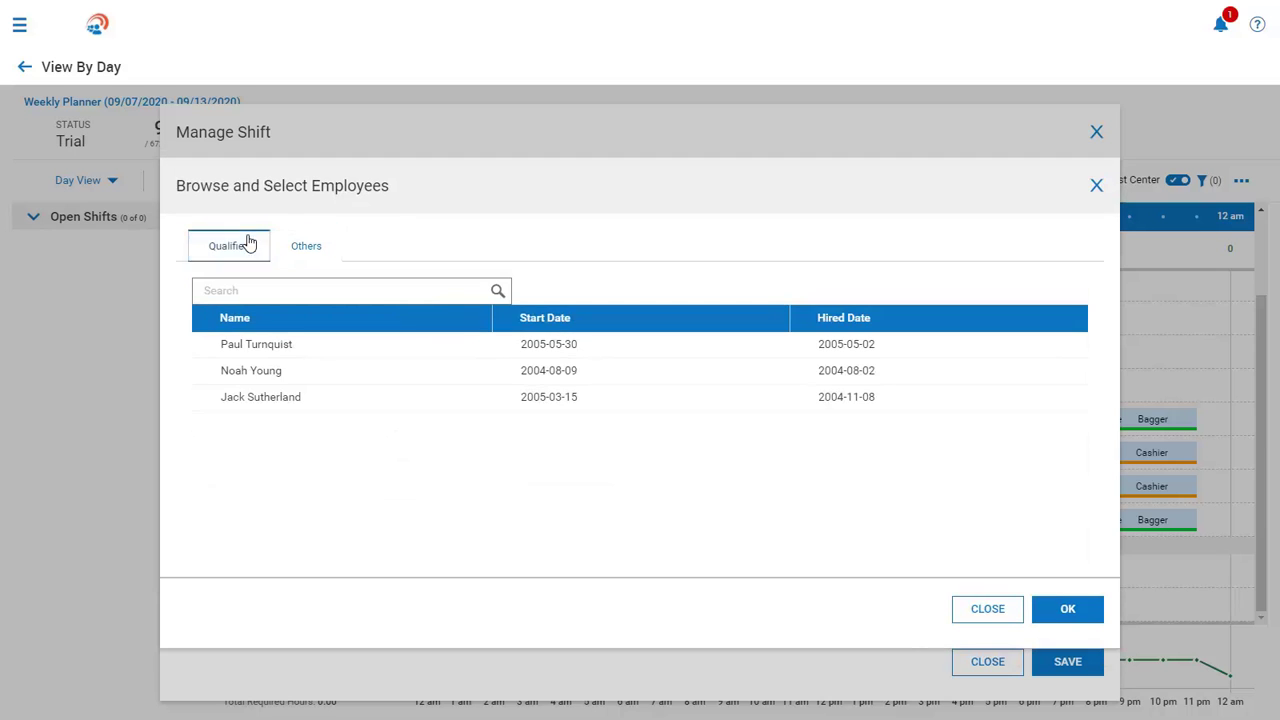
pyautogui.click(254, 373)
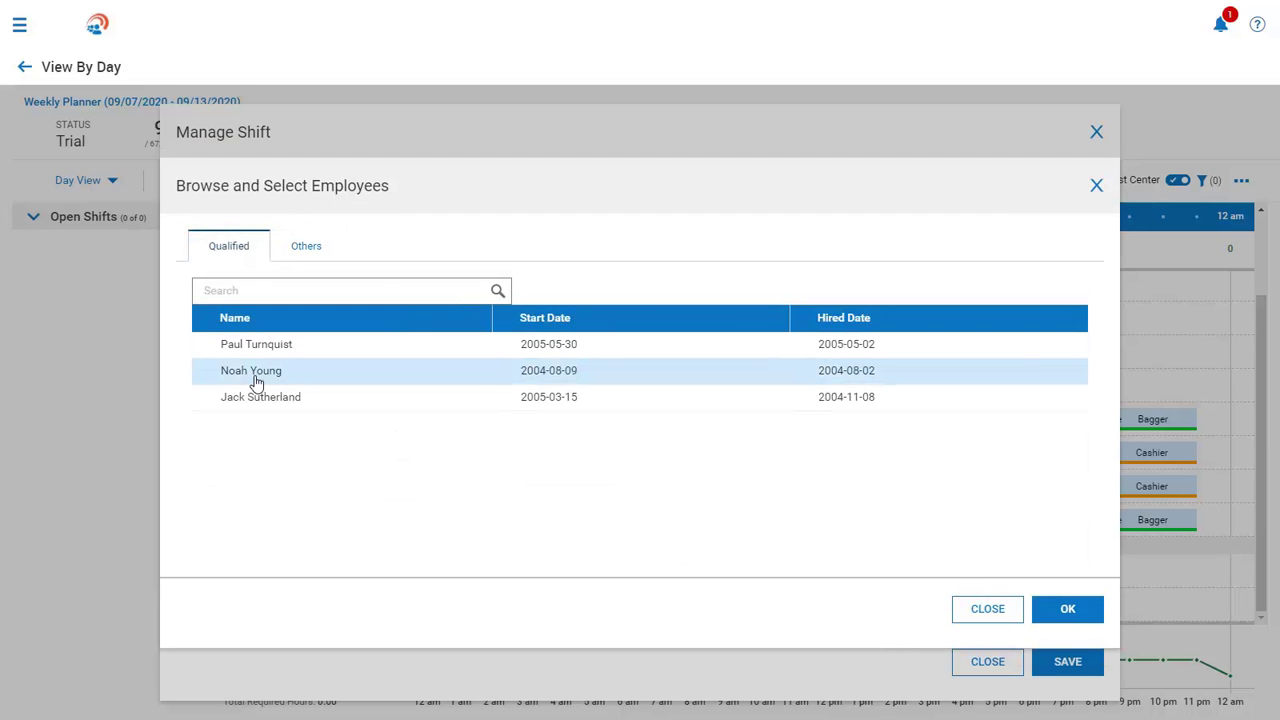
pyautogui.click(1064, 610)
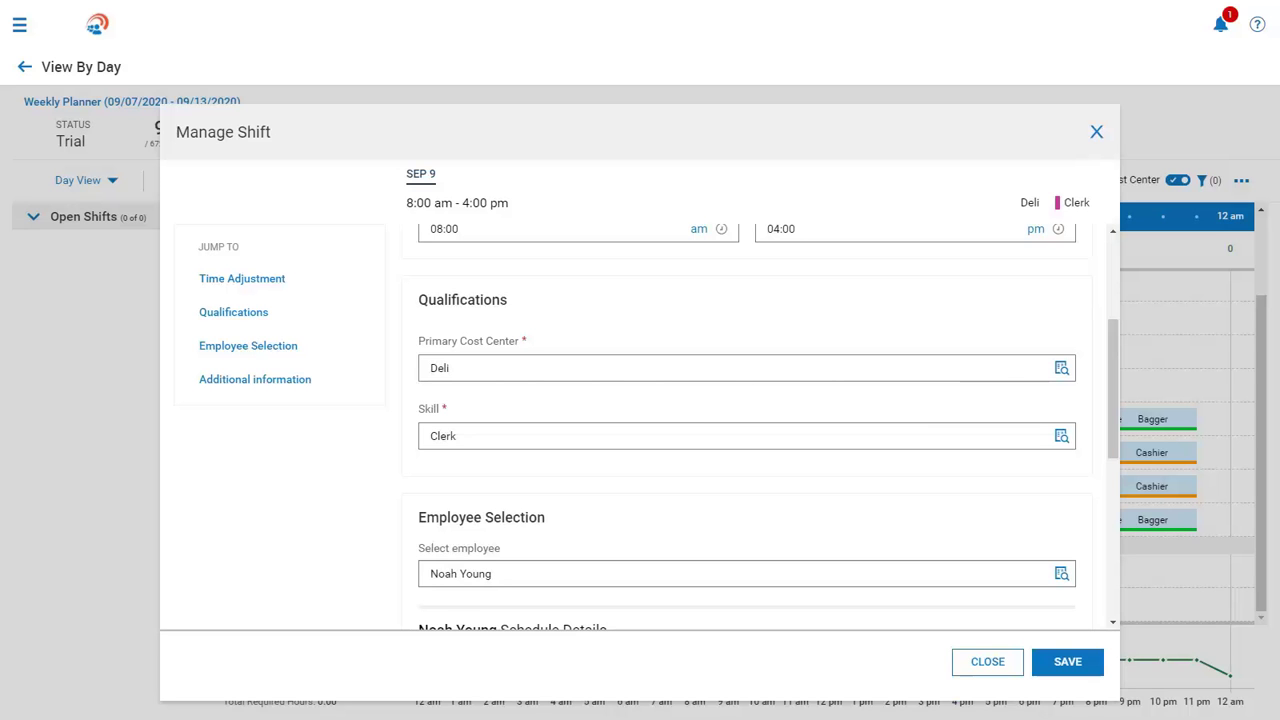
pyautogui.scroll(-3, 505, 622)
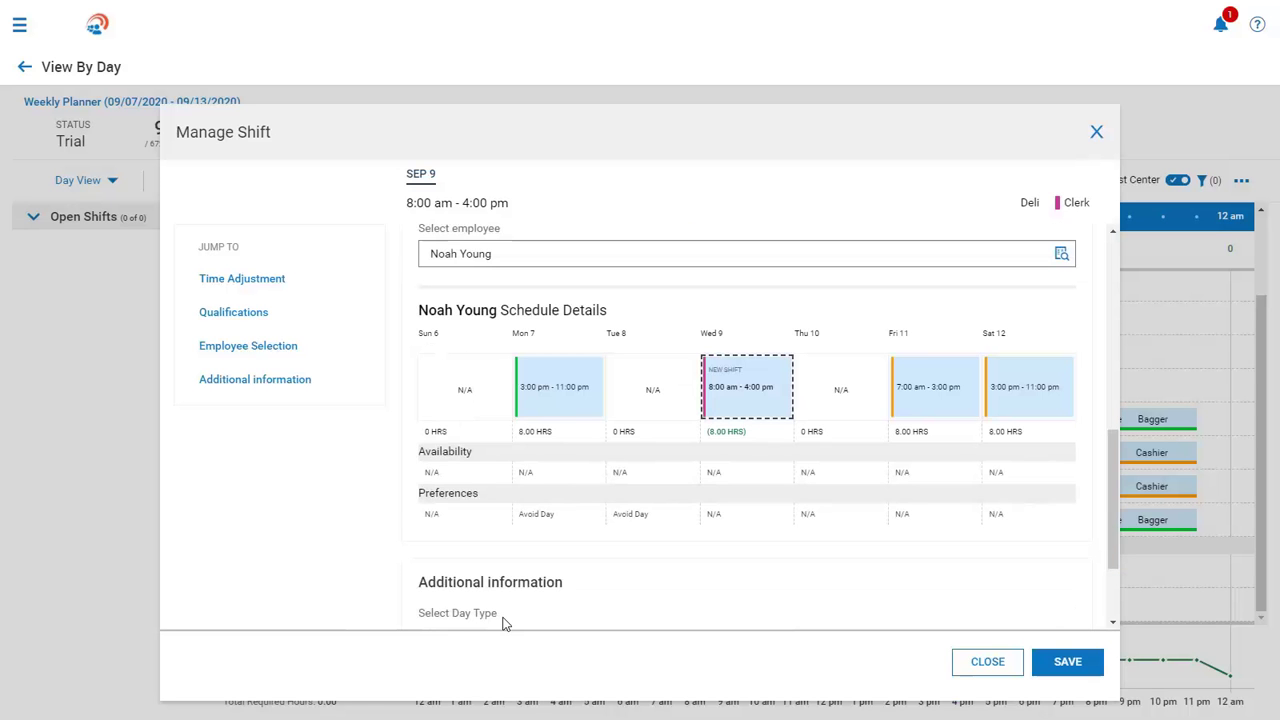
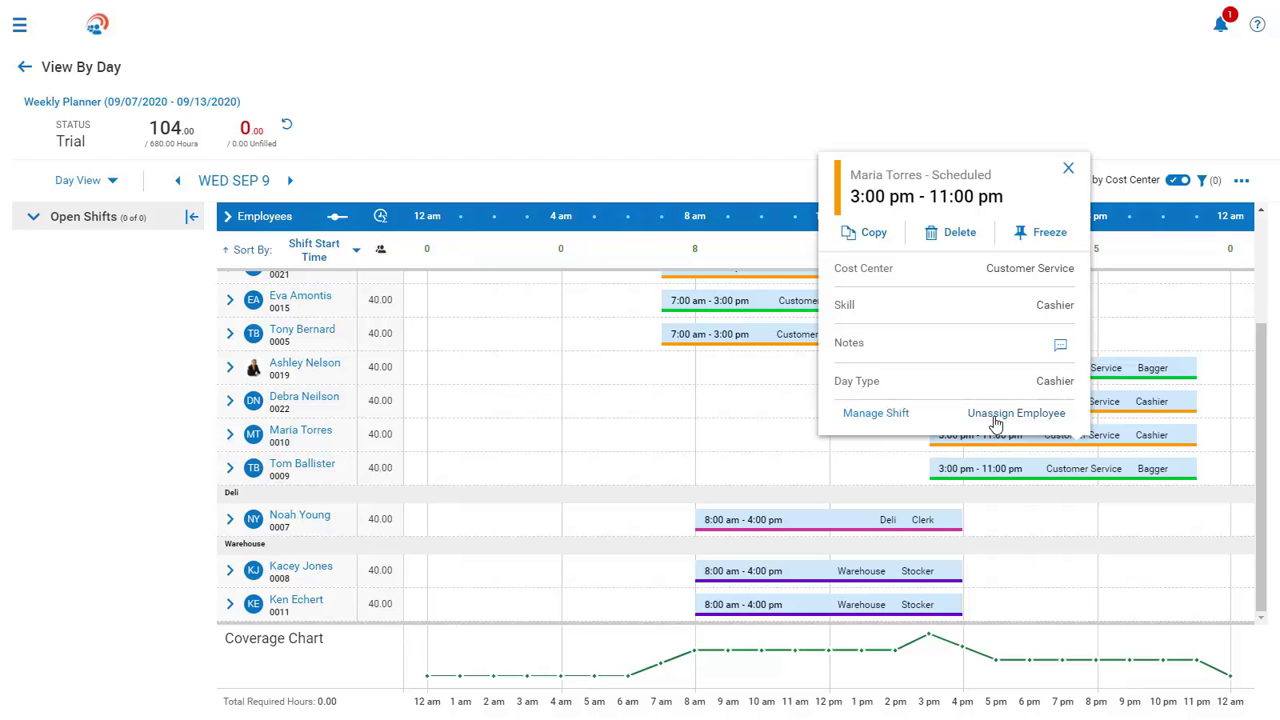
pyautogui.click(876, 413)
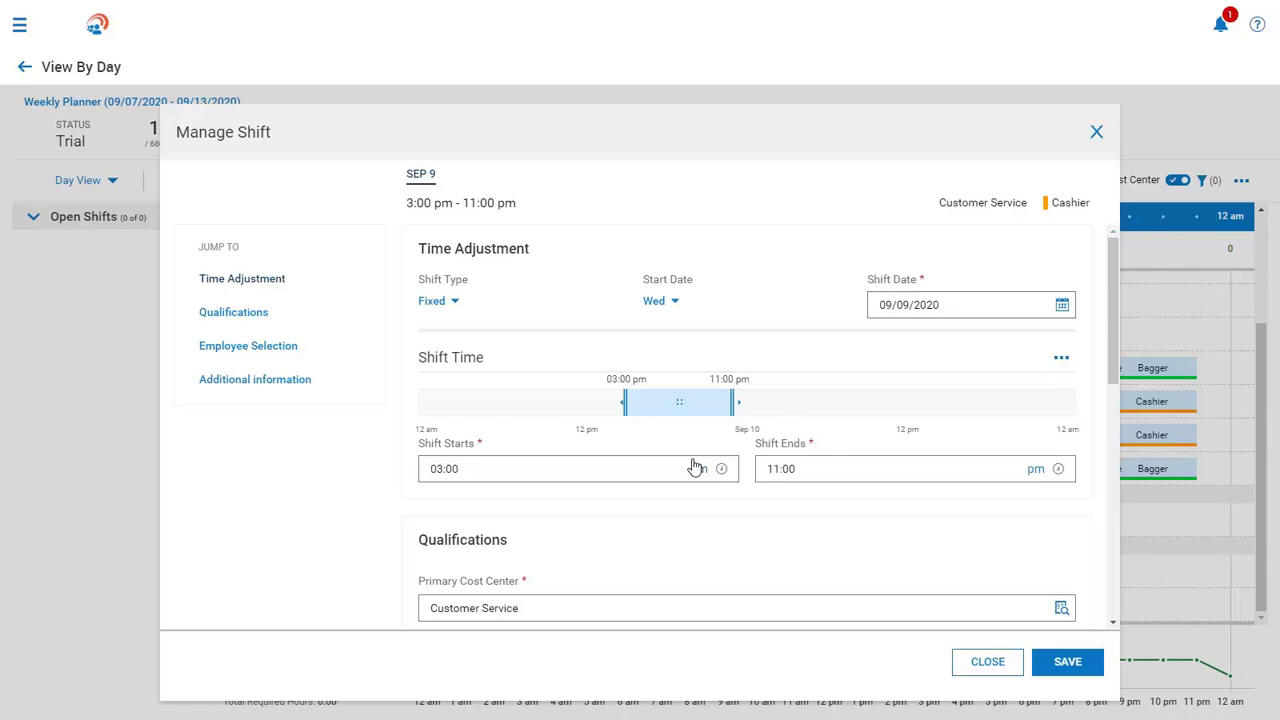
pyautogui.click(1062, 360)
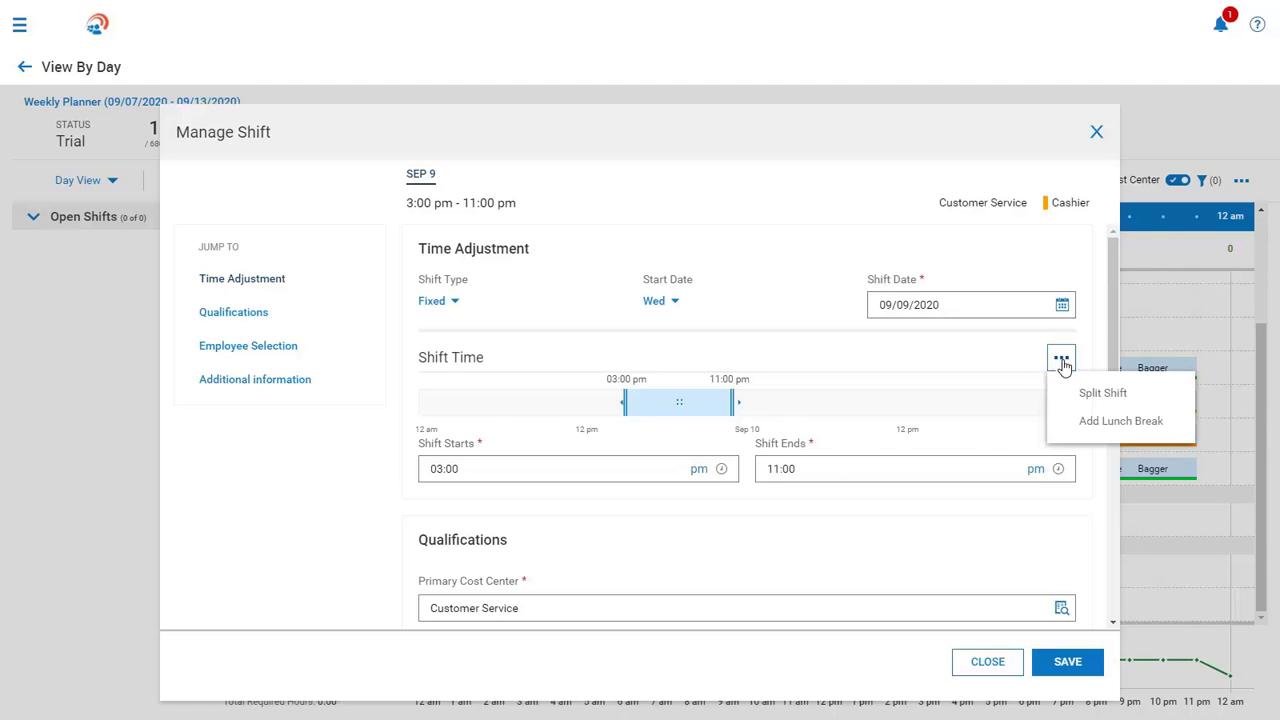
pyautogui.scroll(-2, 891, 562)
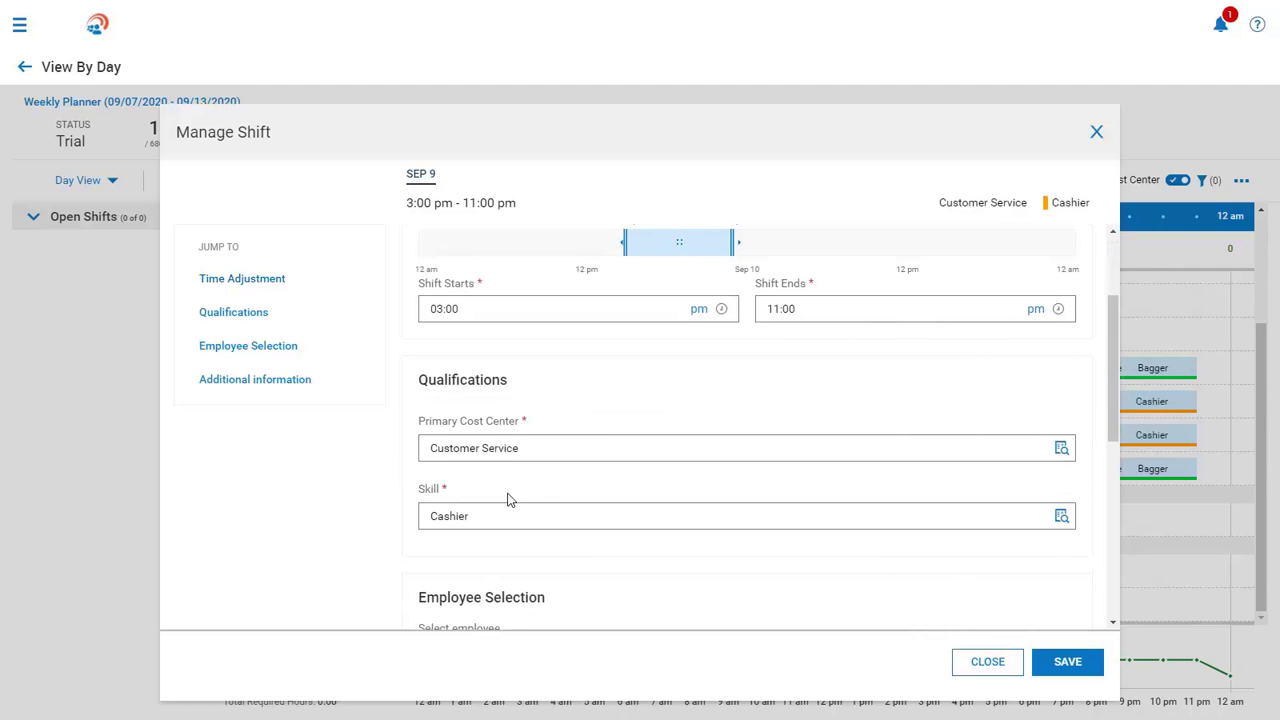
pyautogui.scroll(-2, 508, 507)
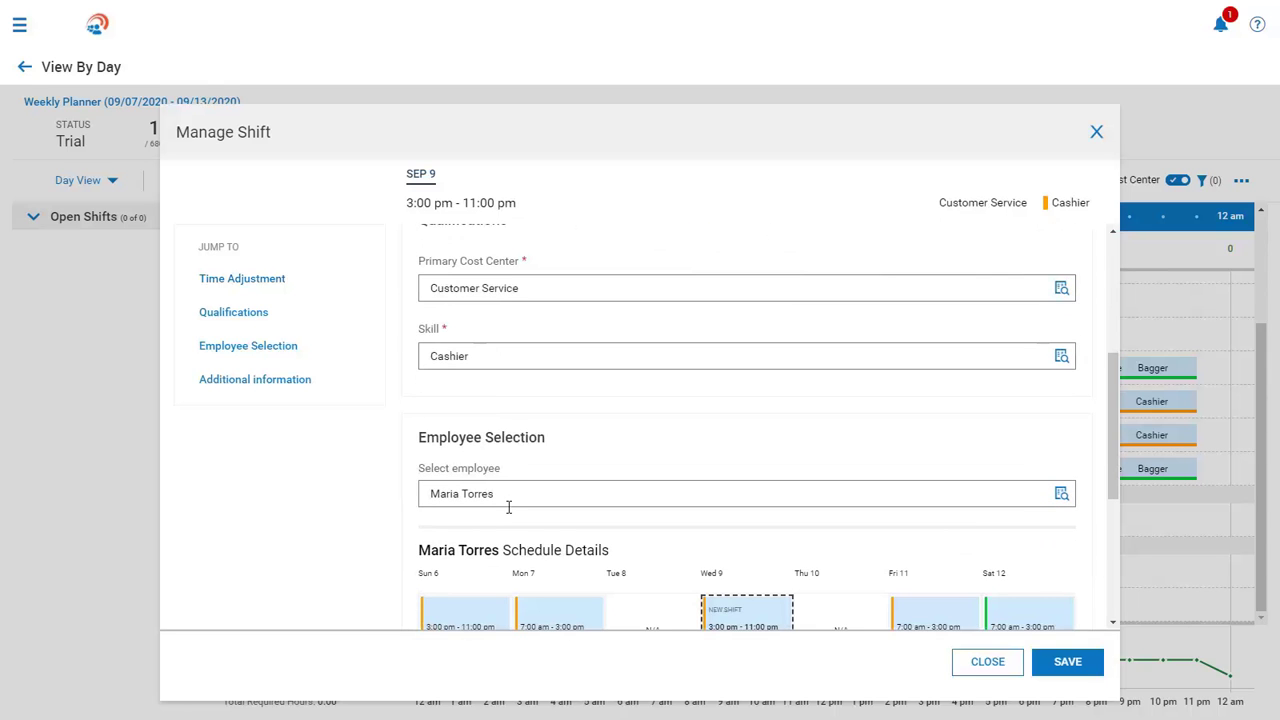
pyautogui.click(986, 663)
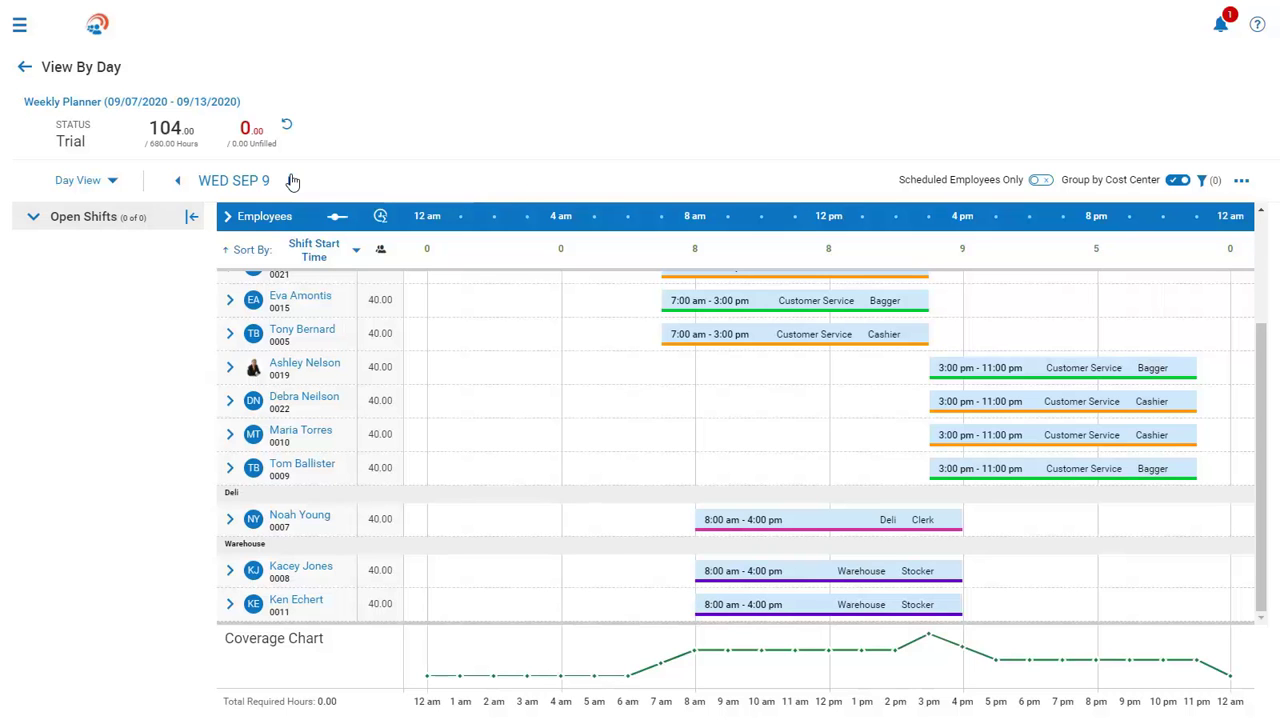
# Advance to the next day, then switch the planner to Week View for Sep 7–13
pyautogui.click(292, 181)
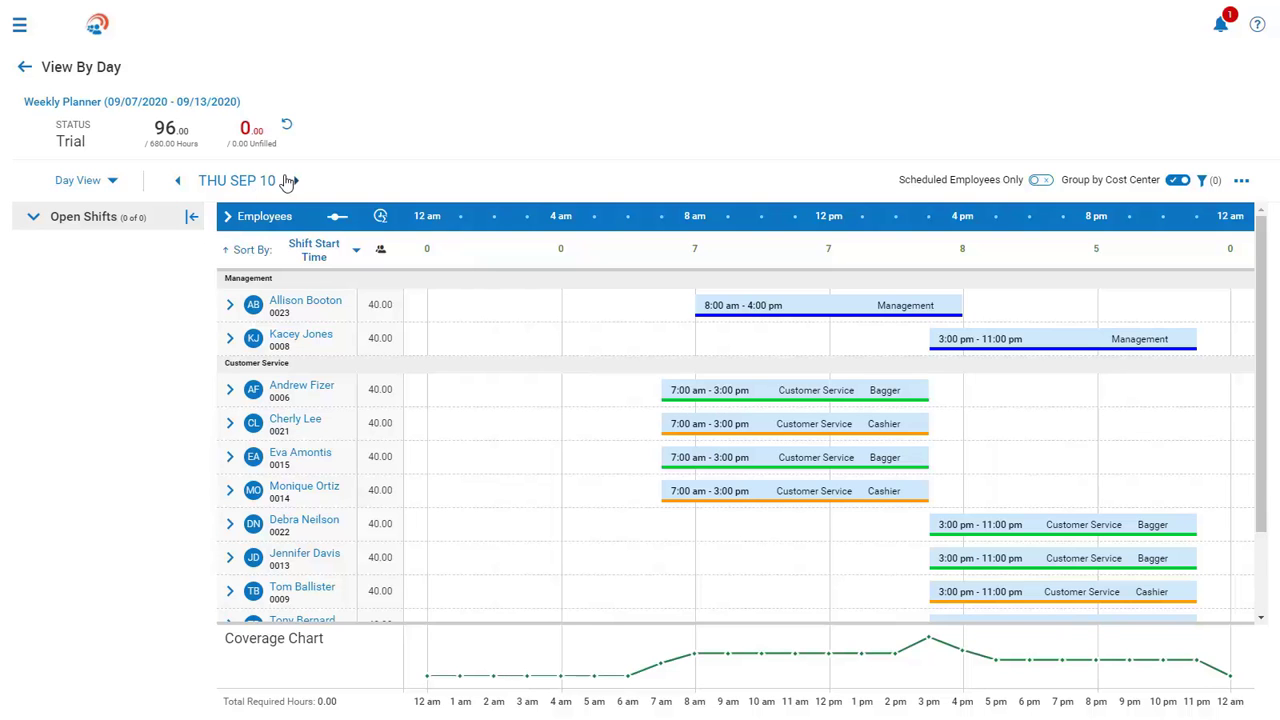
pyautogui.click(115, 182)
pyautogui.click(110, 244)
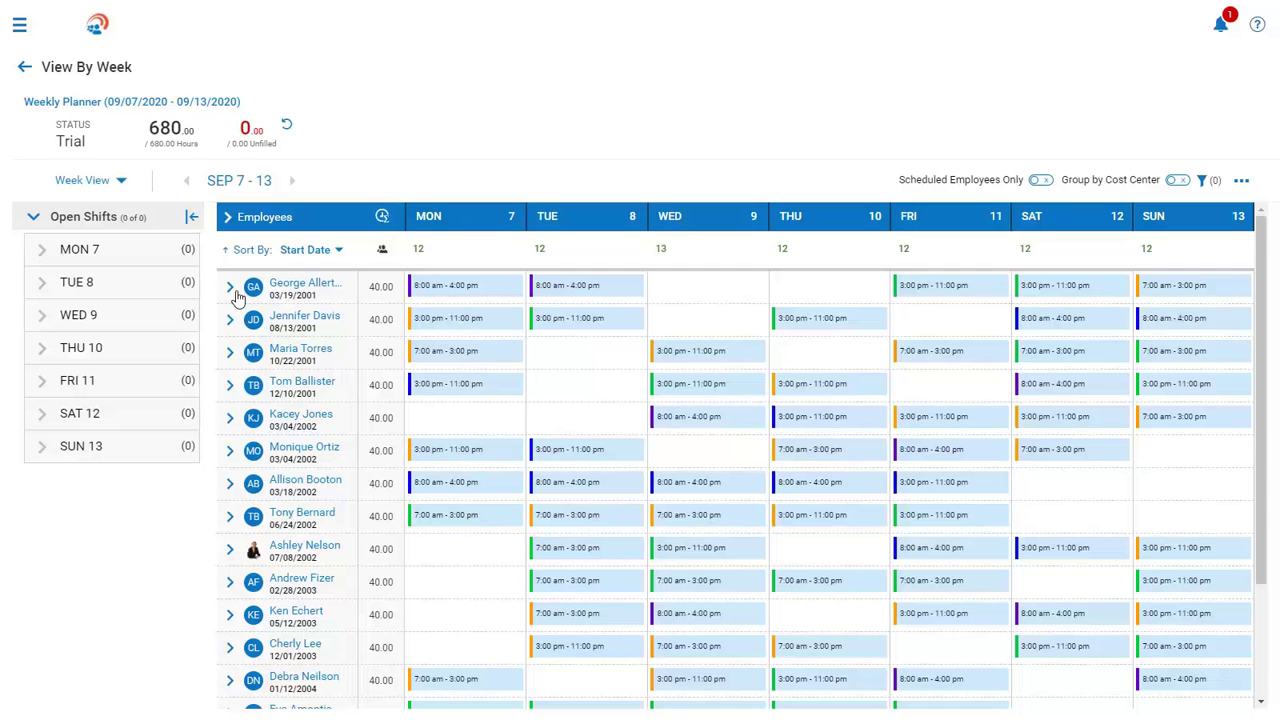
# Check the Monday 8:00–4:00 shift, post the Sep 7–13 schedule, and return to the dashboards
pyautogui.click(425, 298)
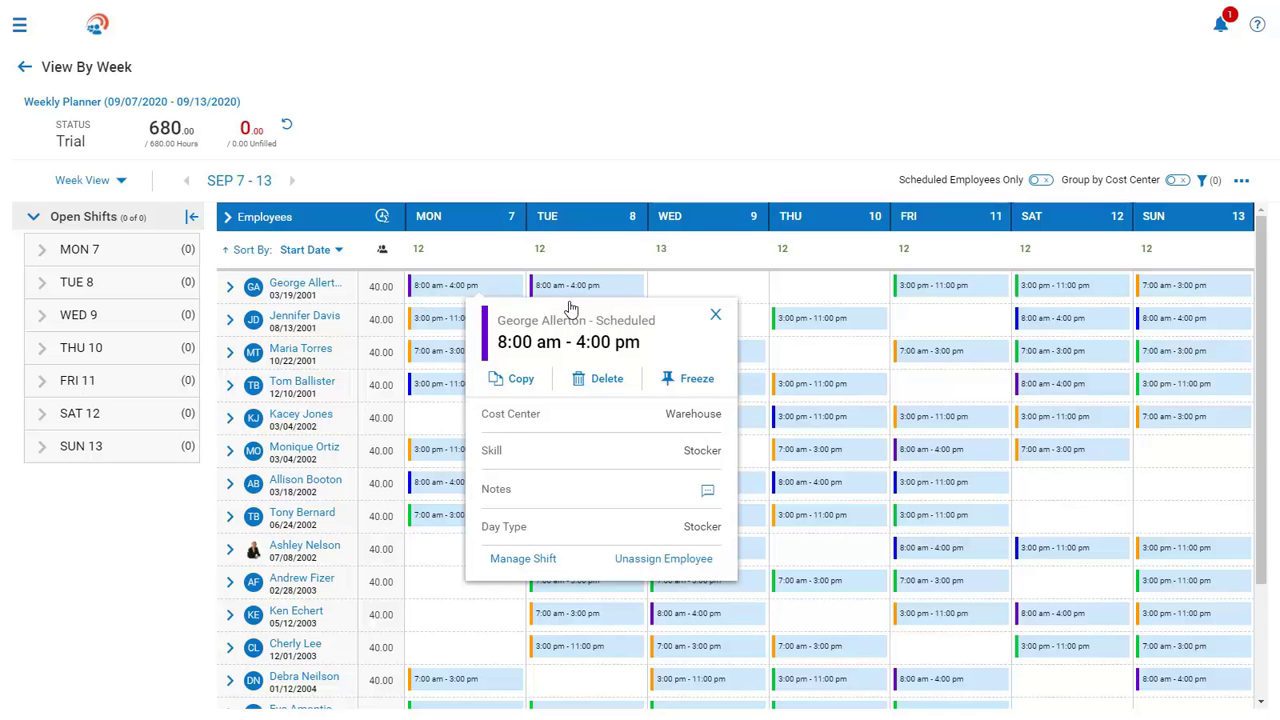
pyautogui.click(716, 315)
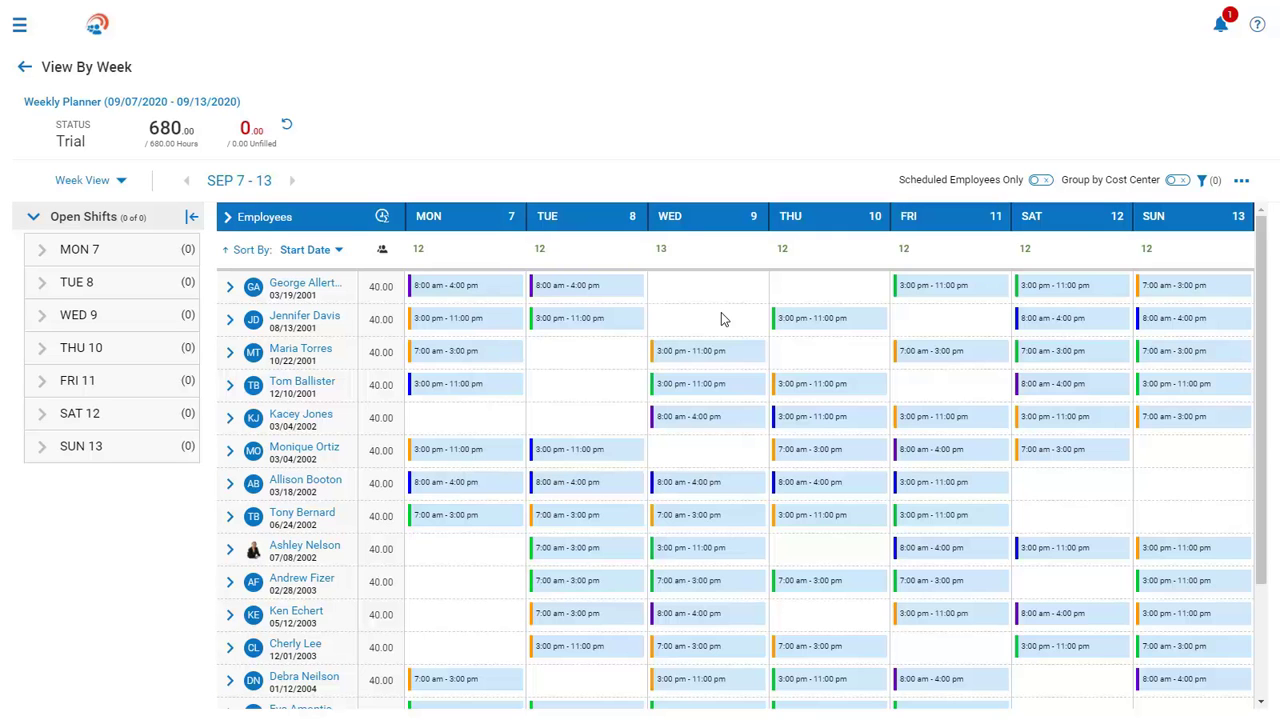
pyautogui.click(1241, 181)
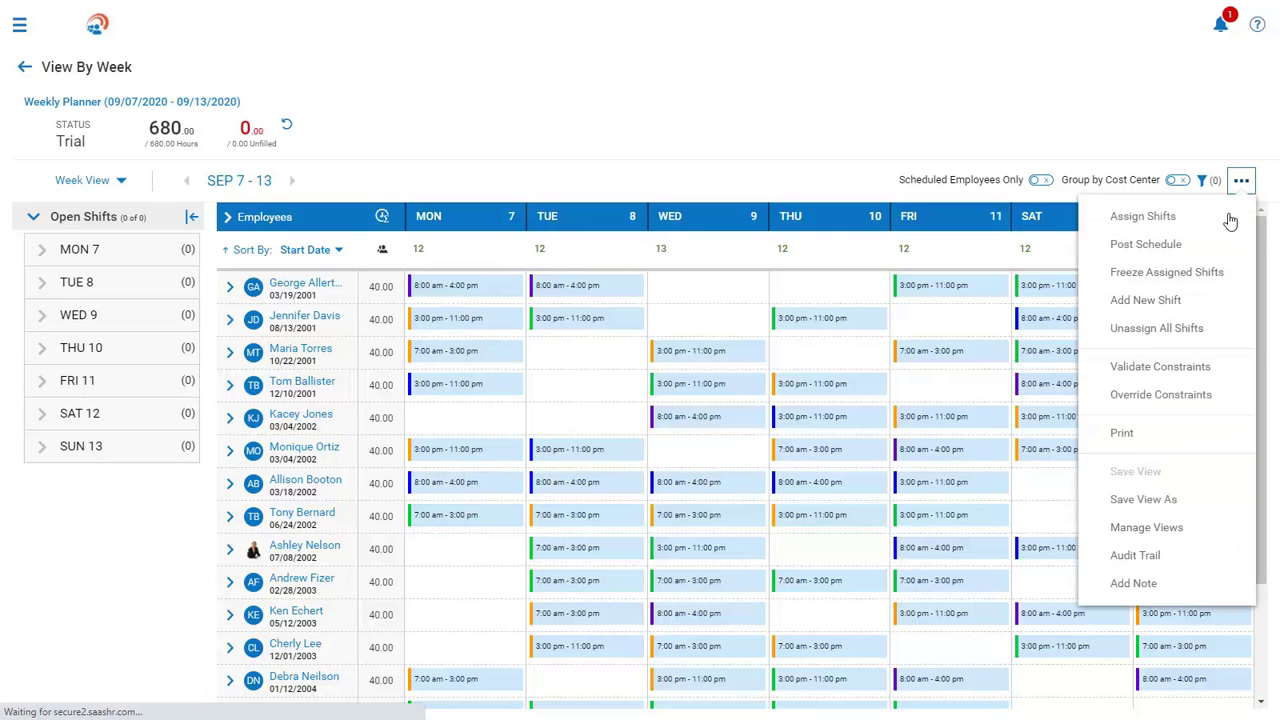
pyautogui.click(1215, 241)
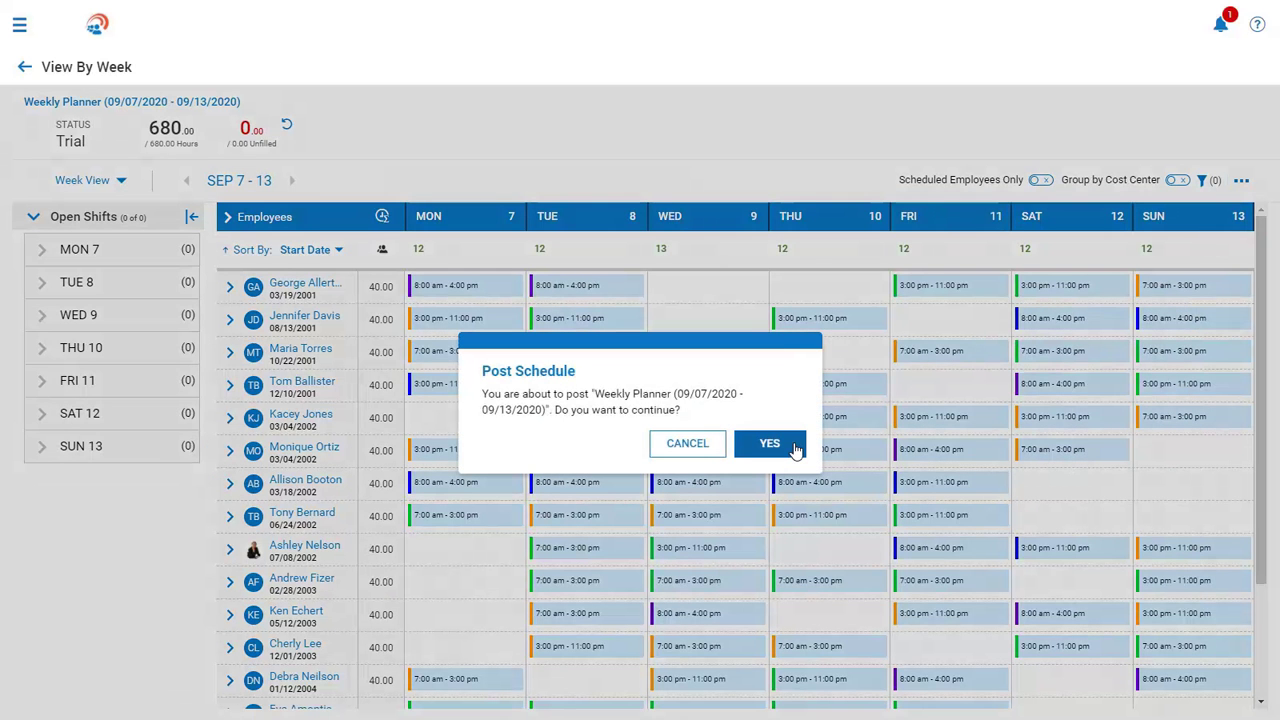
pyautogui.click(790, 449)
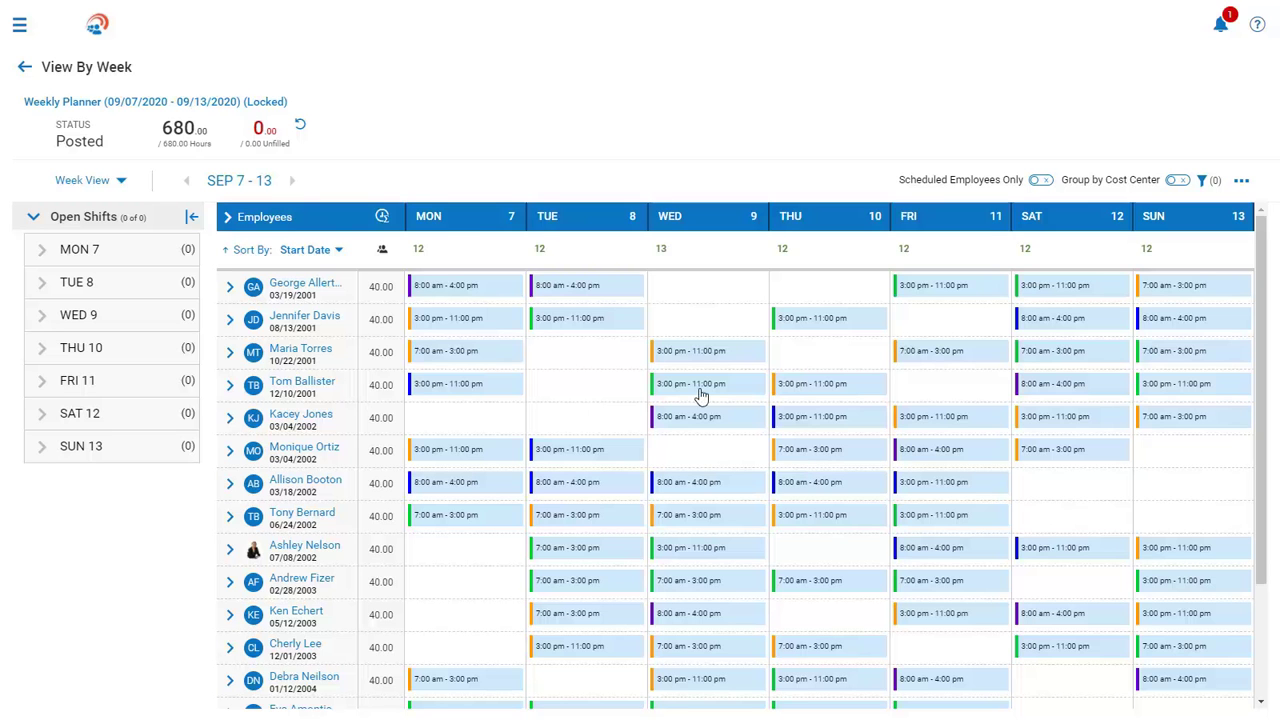
pyautogui.click(110, 28)
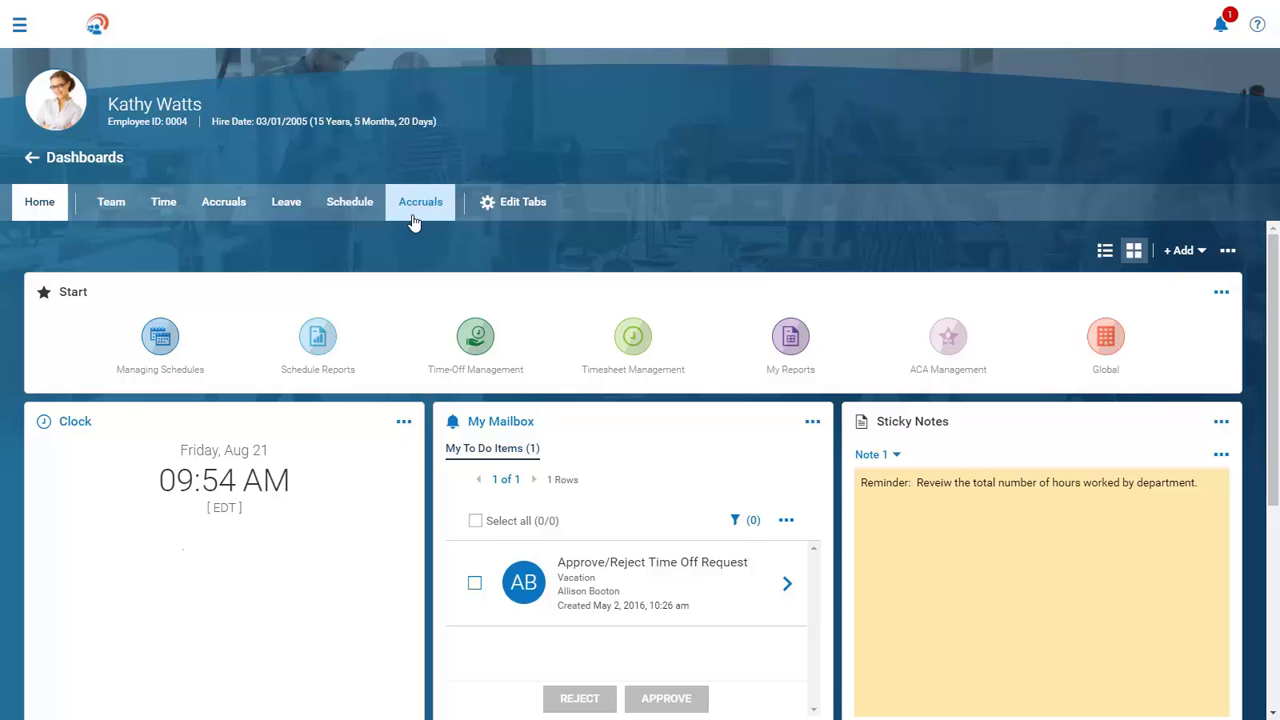
# Switch to the Schedule dashboard with the 08/31/2020 open shift and scheduled-hours charts
pyautogui.click(362, 212)
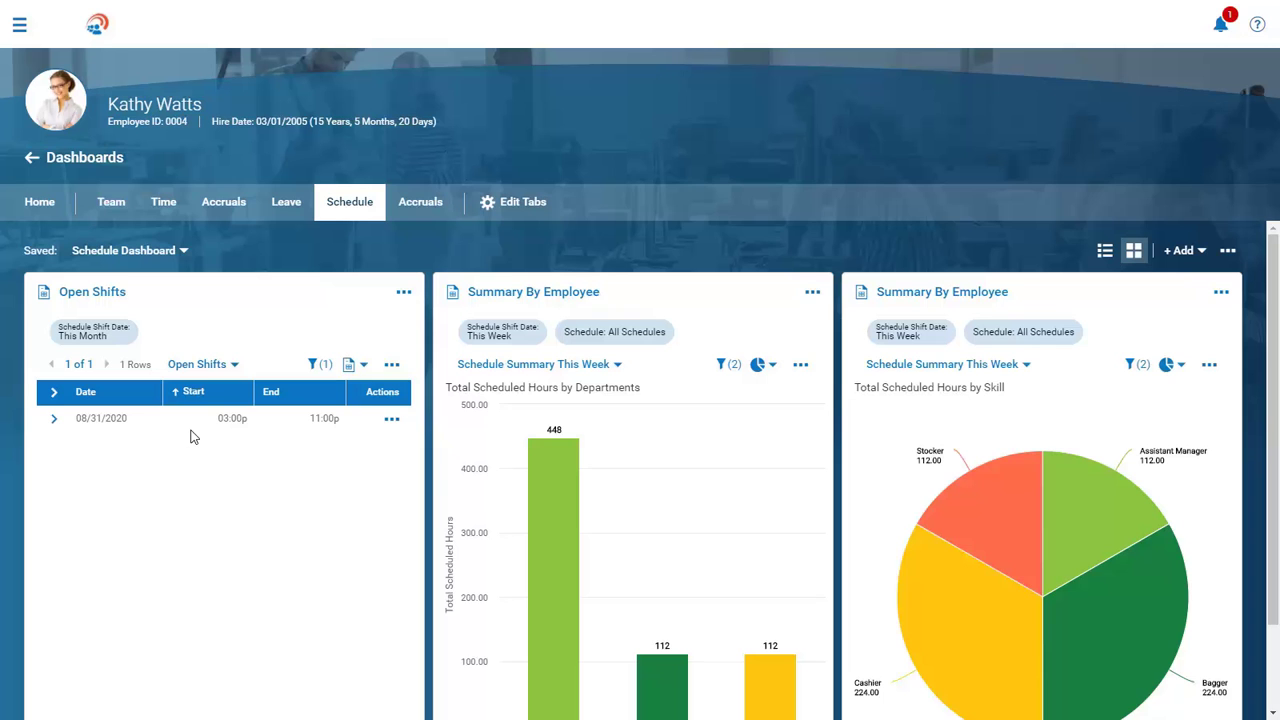
# Review the 08/31/2020 open shift and its employee choices, close it unassigned, and return Home
pyautogui.click(391, 421)
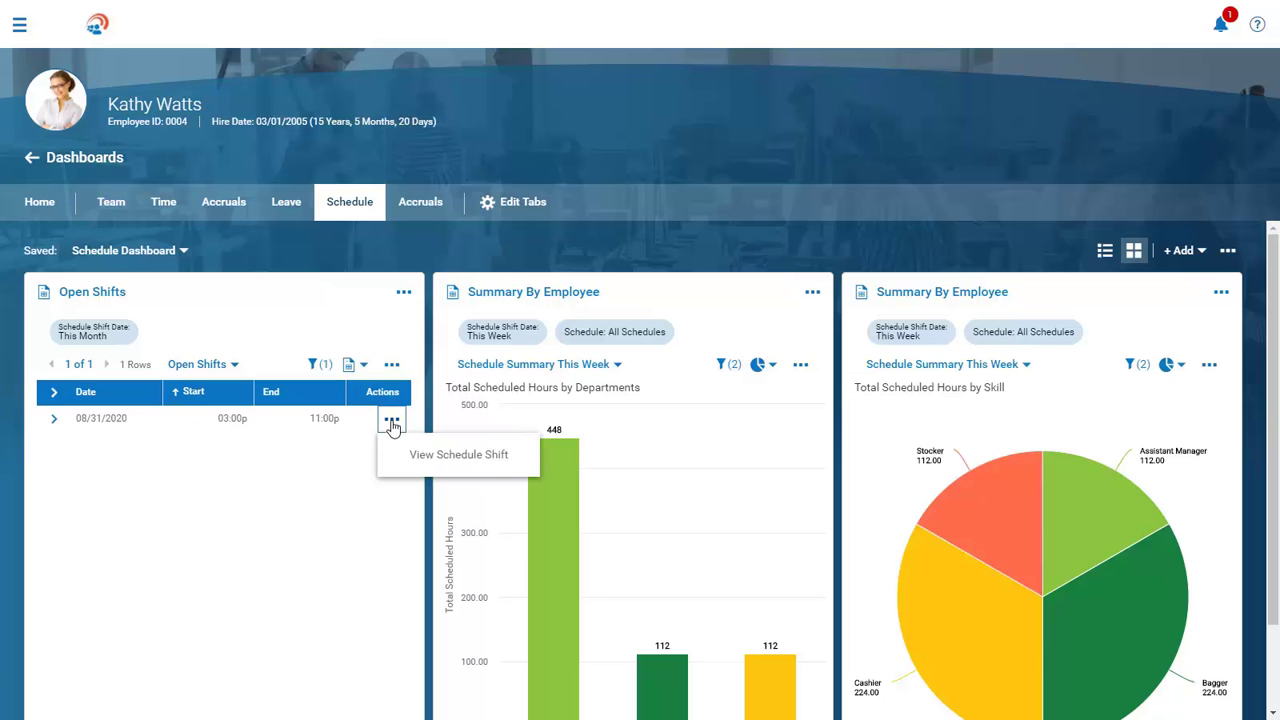
pyautogui.click(398, 460)
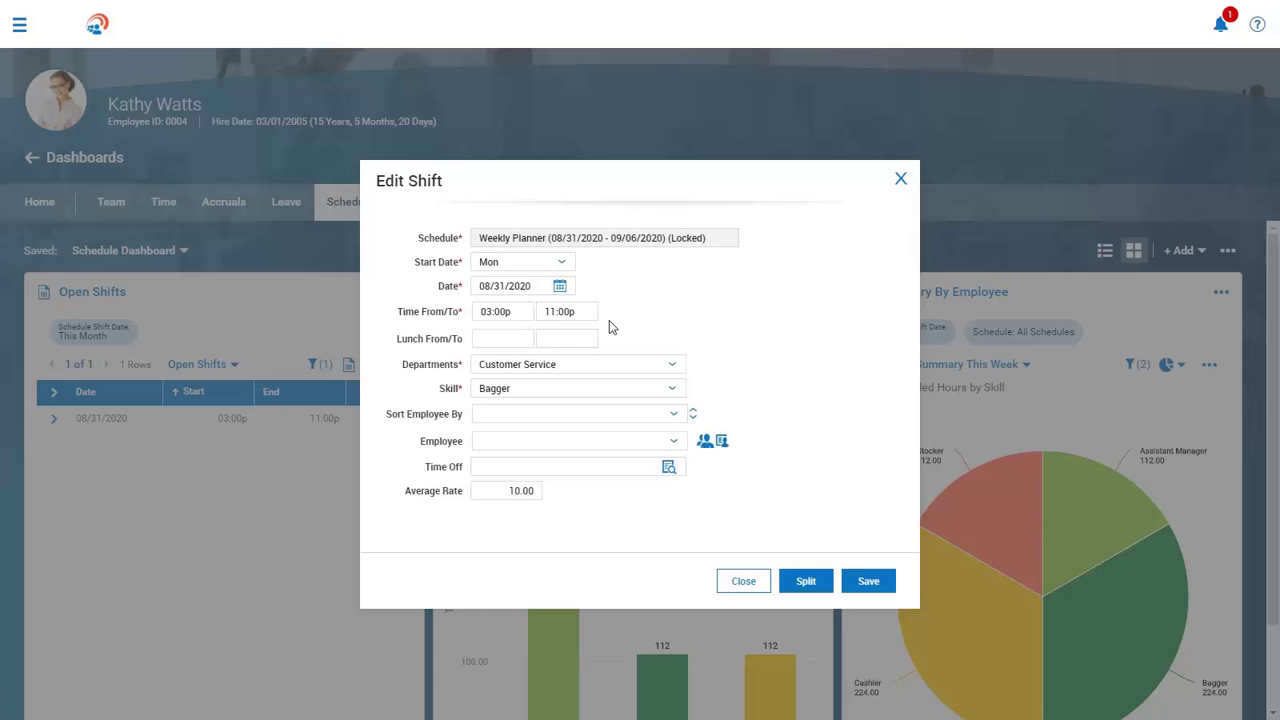
pyautogui.click(673, 443)
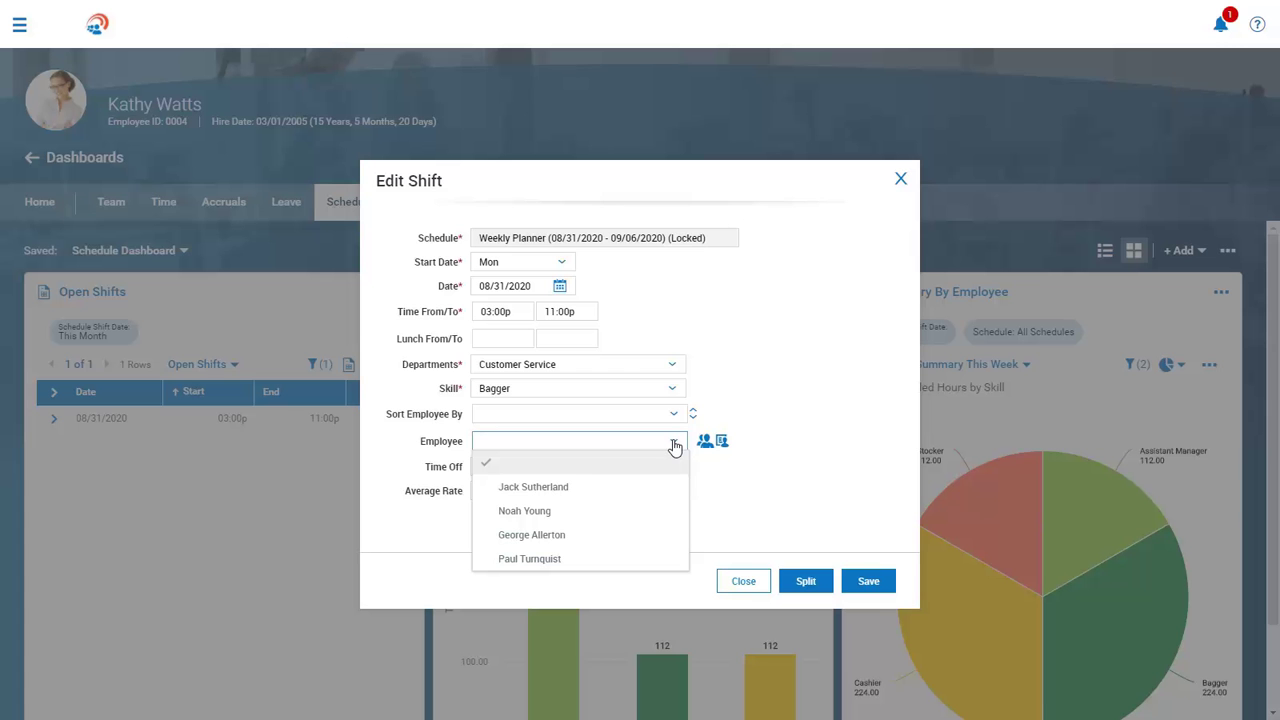
pyautogui.click(741, 583)
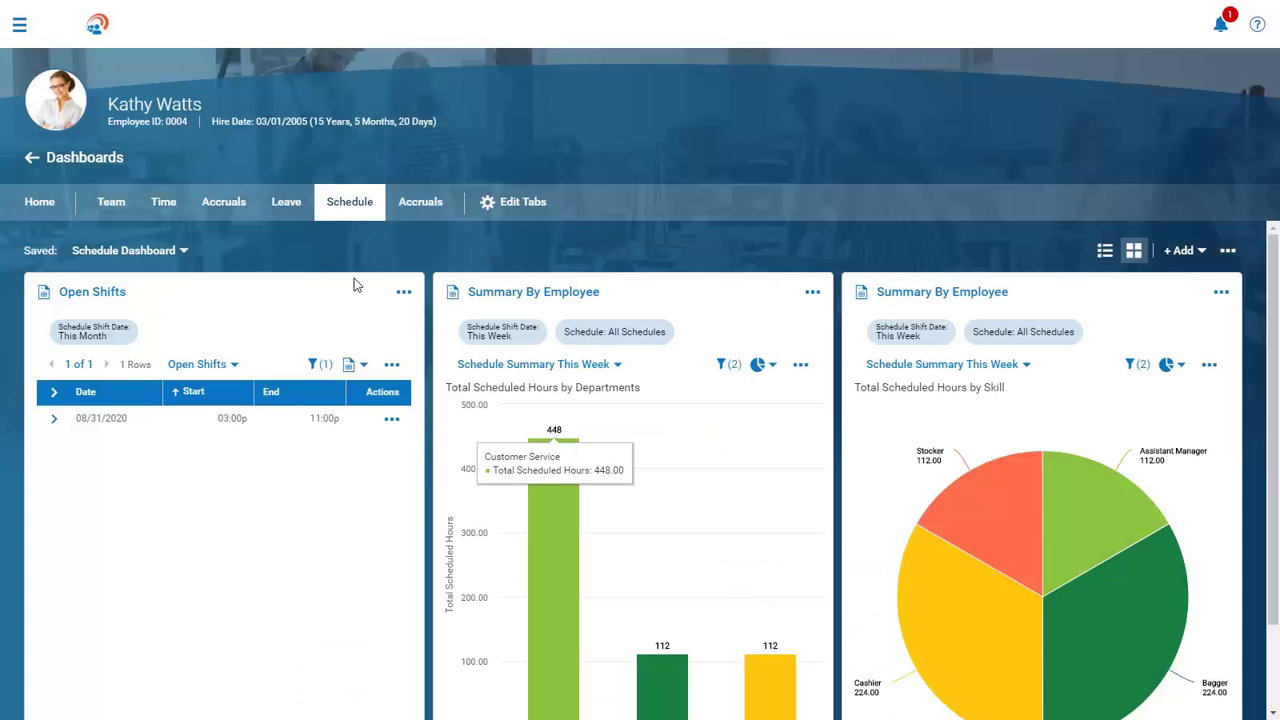
pyautogui.click(40, 202)
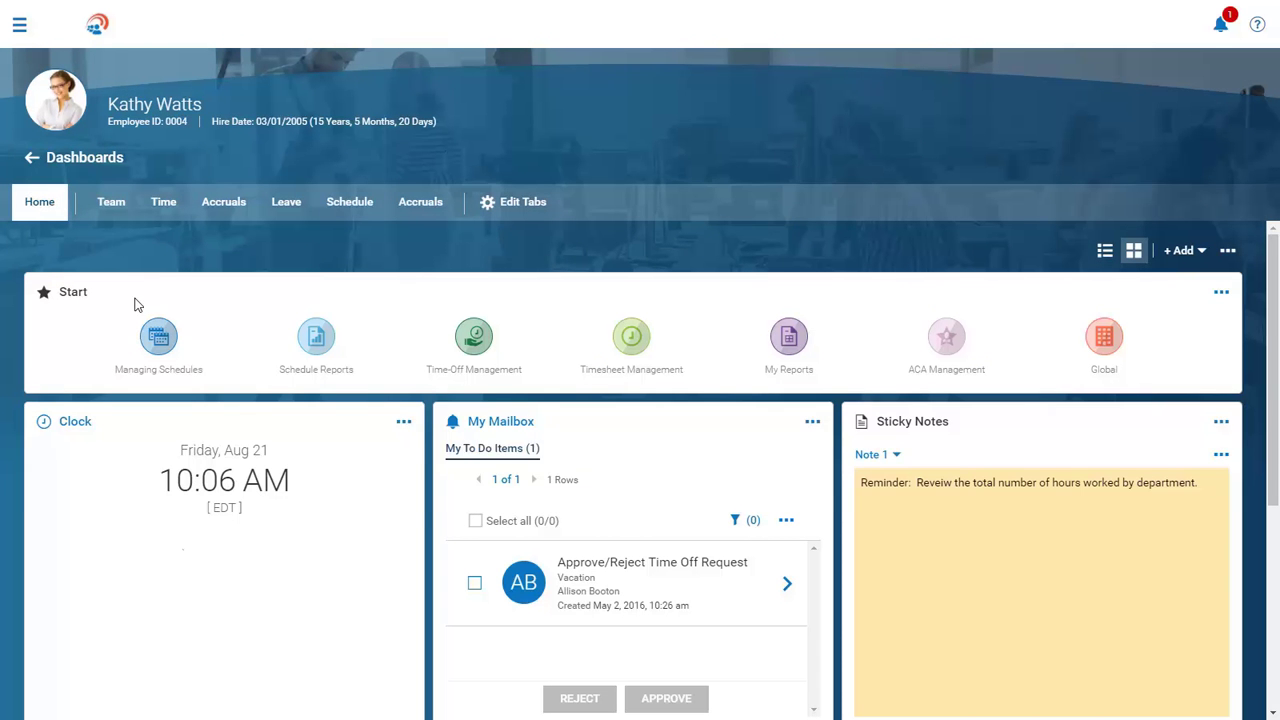
# Open the Aug 31–Sep 6 weekly planner, expand MON 31 open shifts, and open Manage Open Shifts
pyautogui.click(158, 340)
pyautogui.click(87, 452)
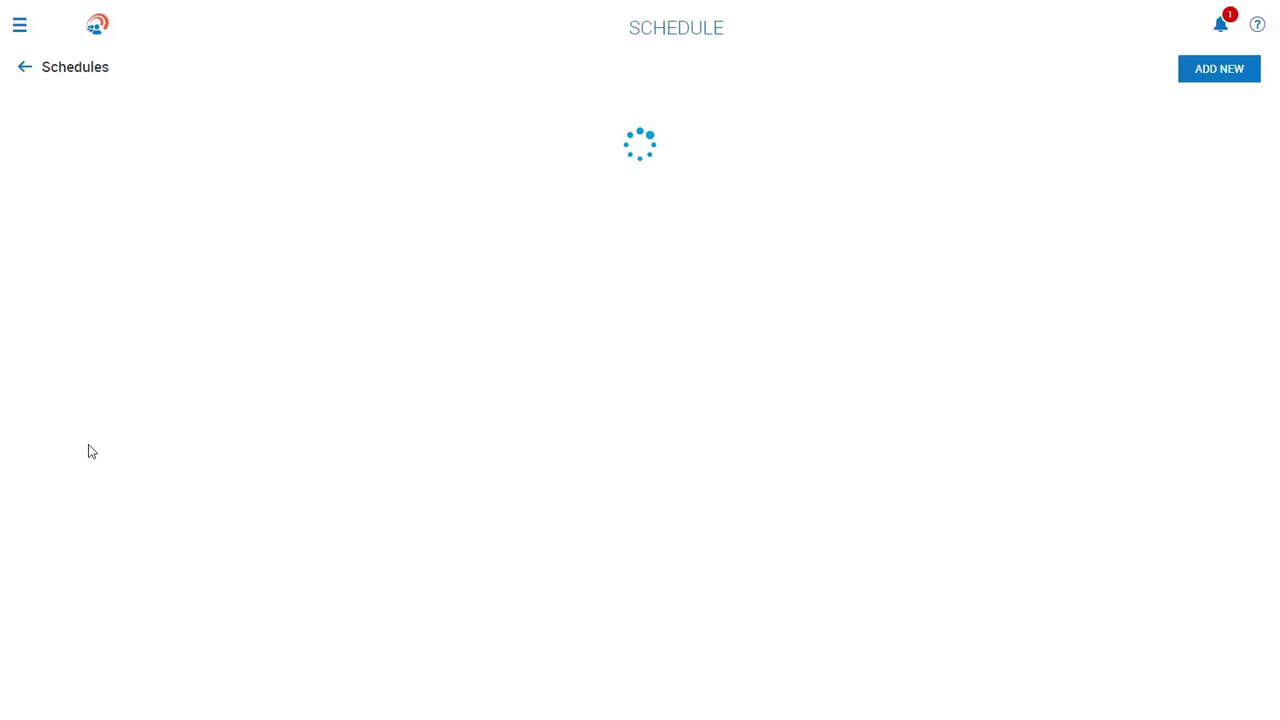
pyautogui.click(161, 261)
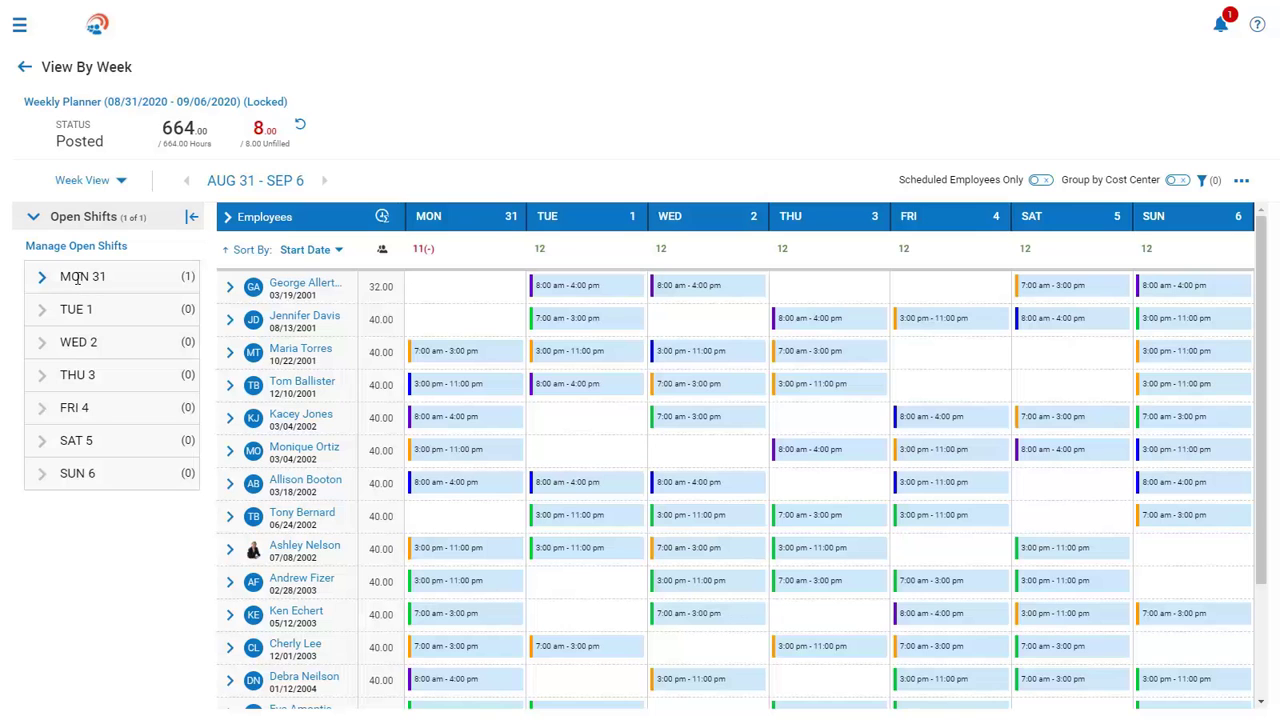
pyautogui.click(43, 279)
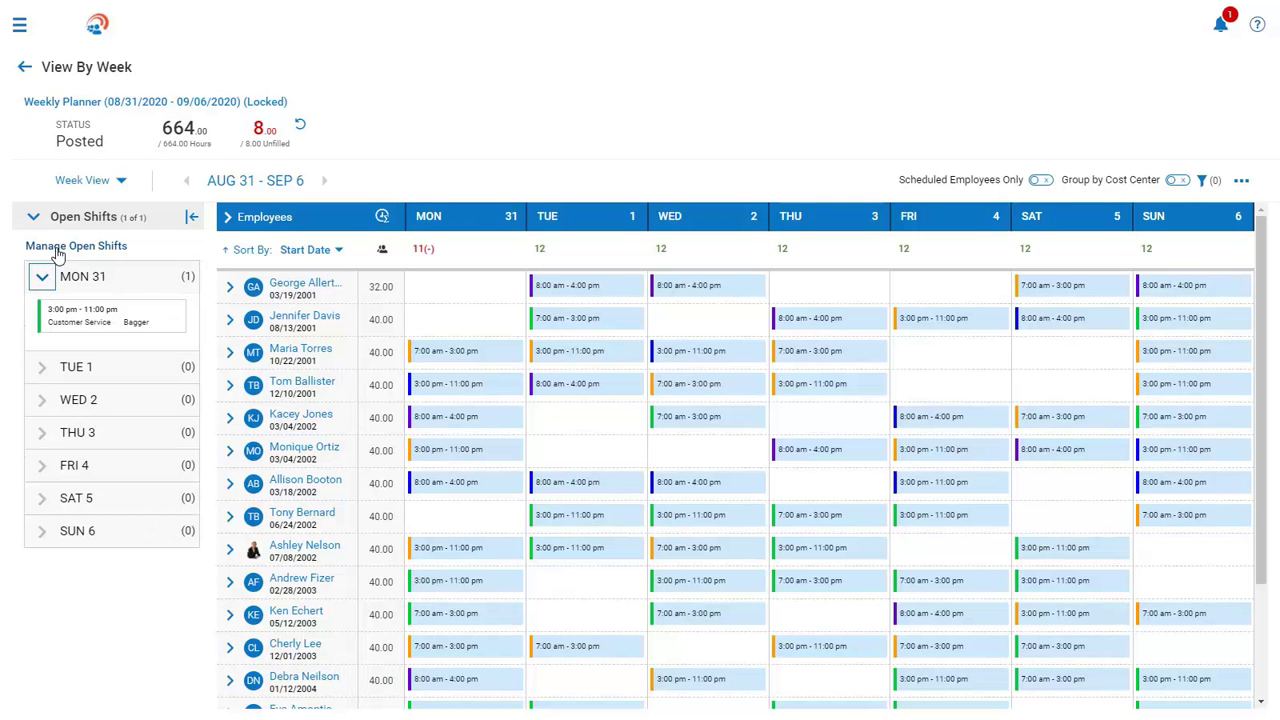
pyautogui.click(57, 250)
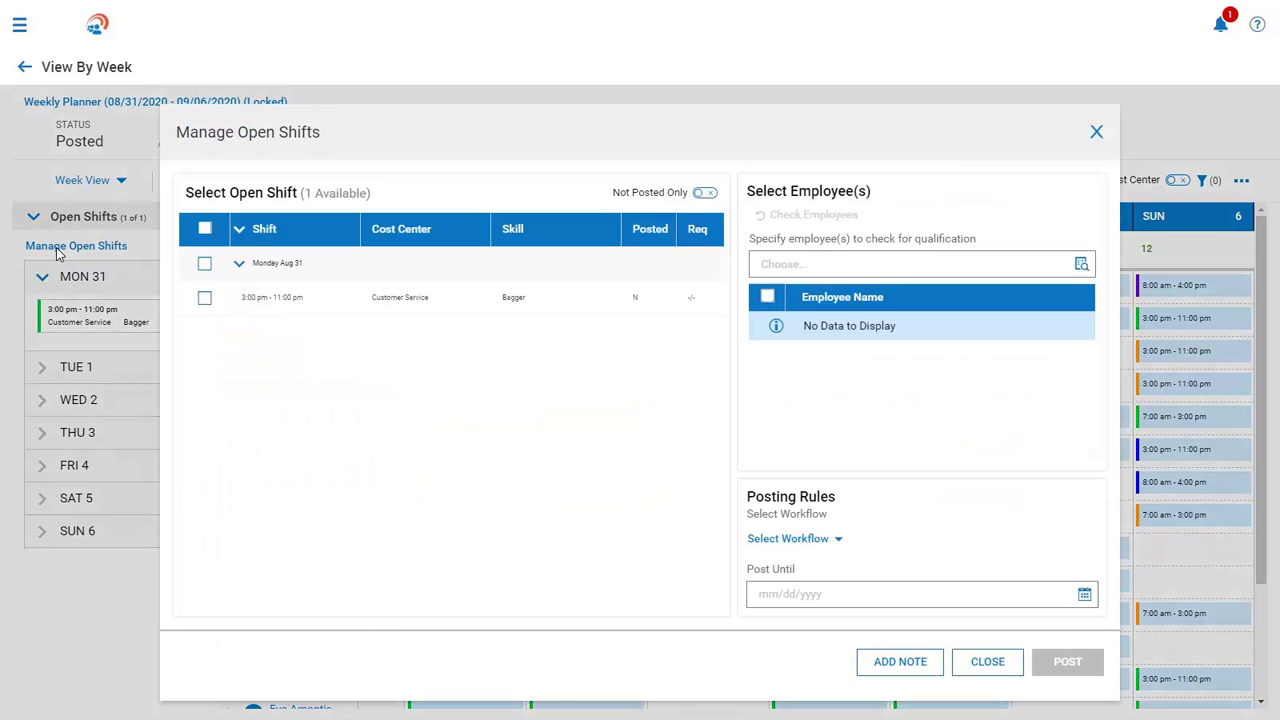
# Select the Monday 3:00–11:00 pm open shift and browse the 18 employees to offer it to
pyautogui.click(204, 300)
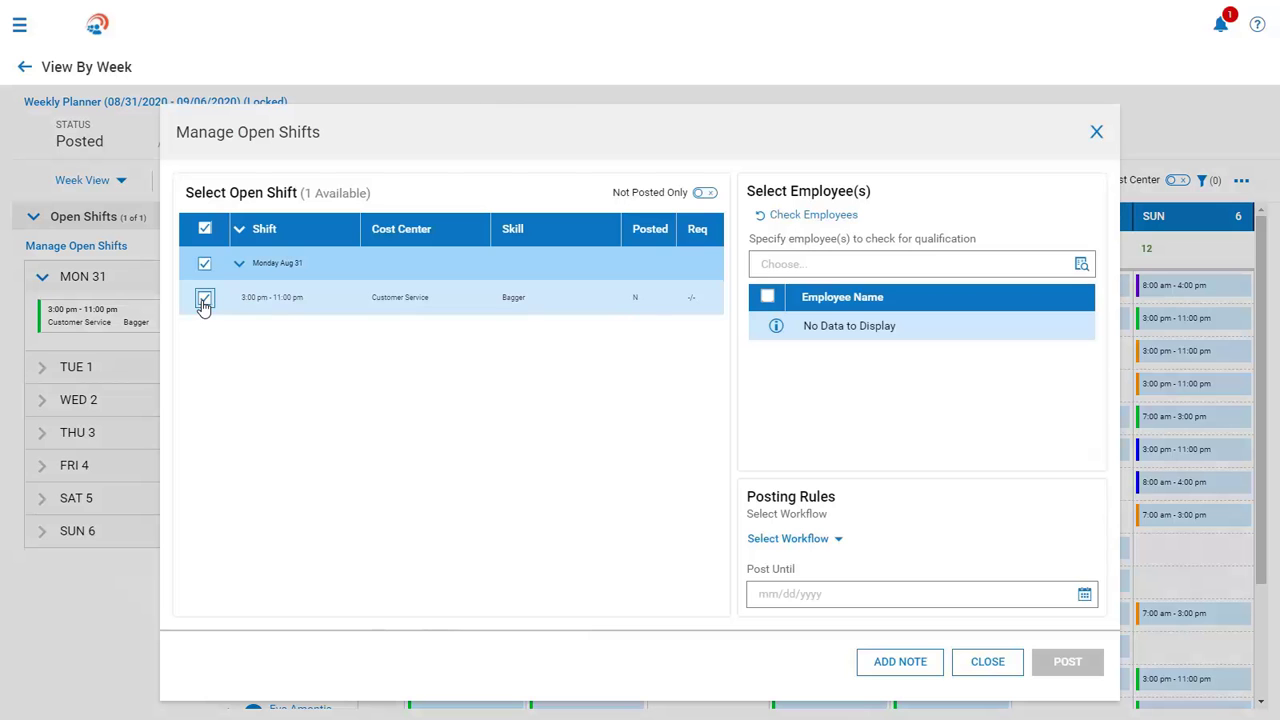
pyautogui.click(1081, 264)
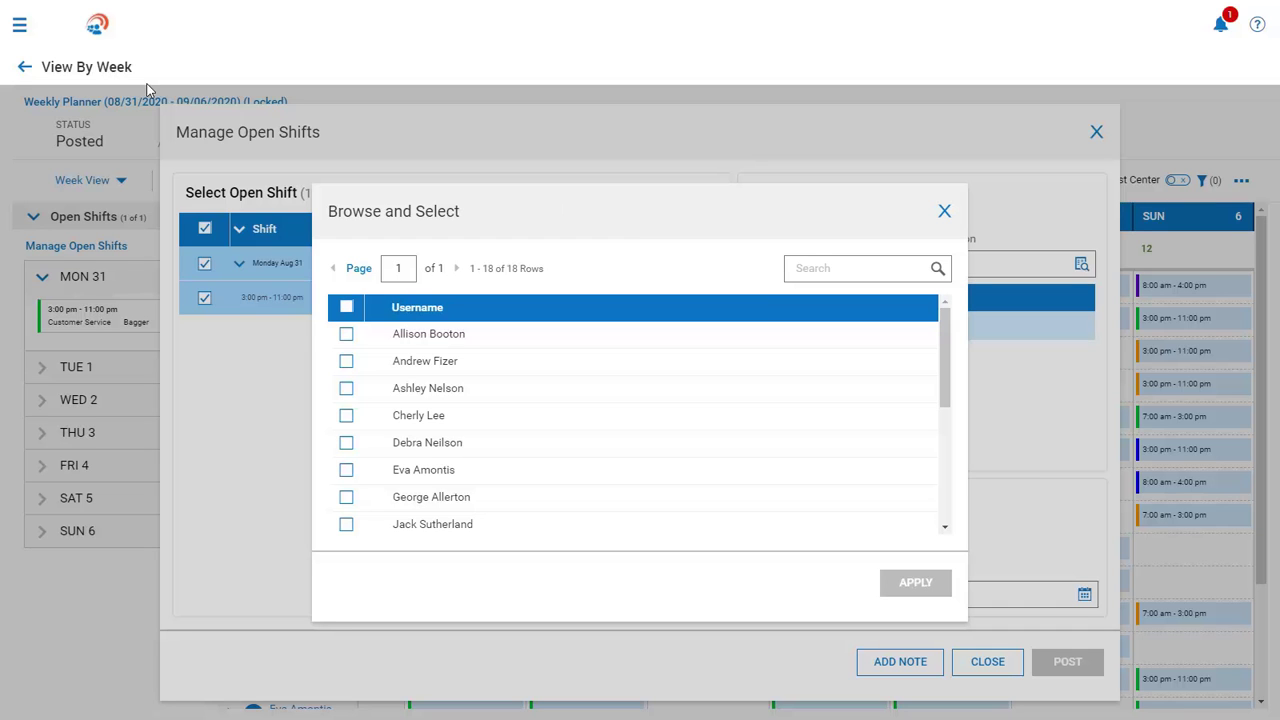
# Sign out of the administrator account
pyautogui.click(19, 27)
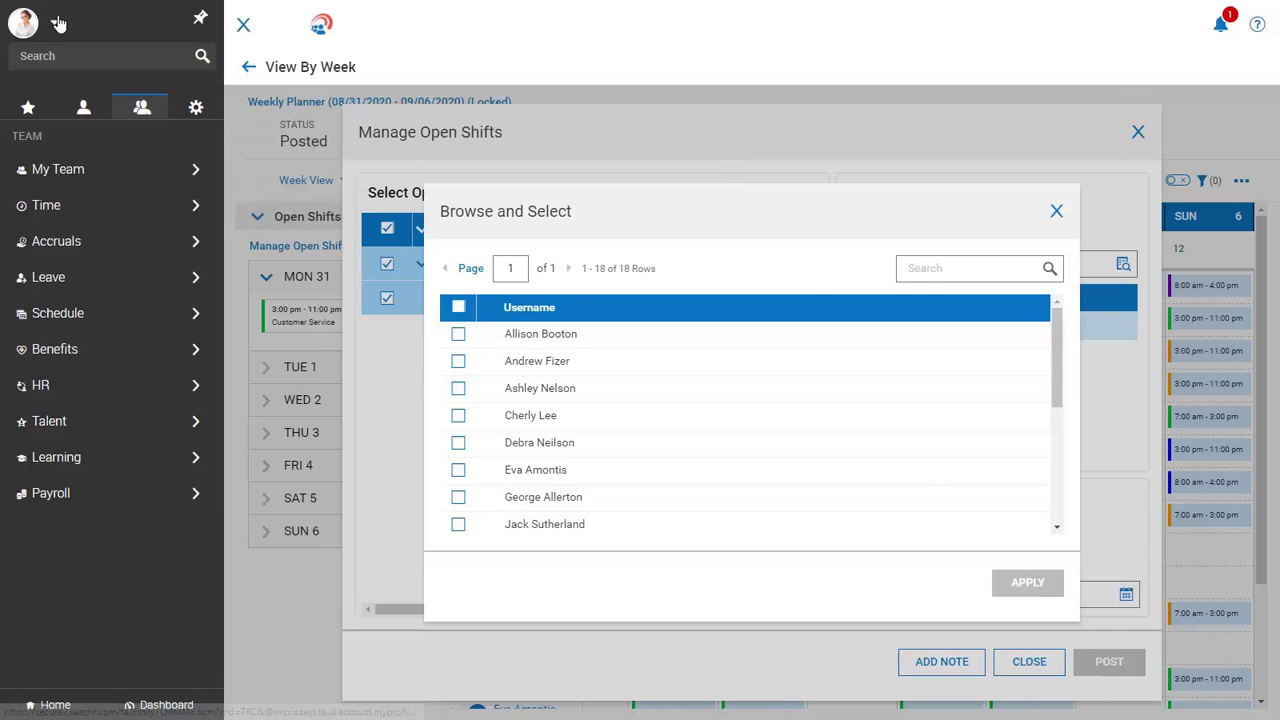
pyautogui.click(54, 22)
pyautogui.click(67, 80)
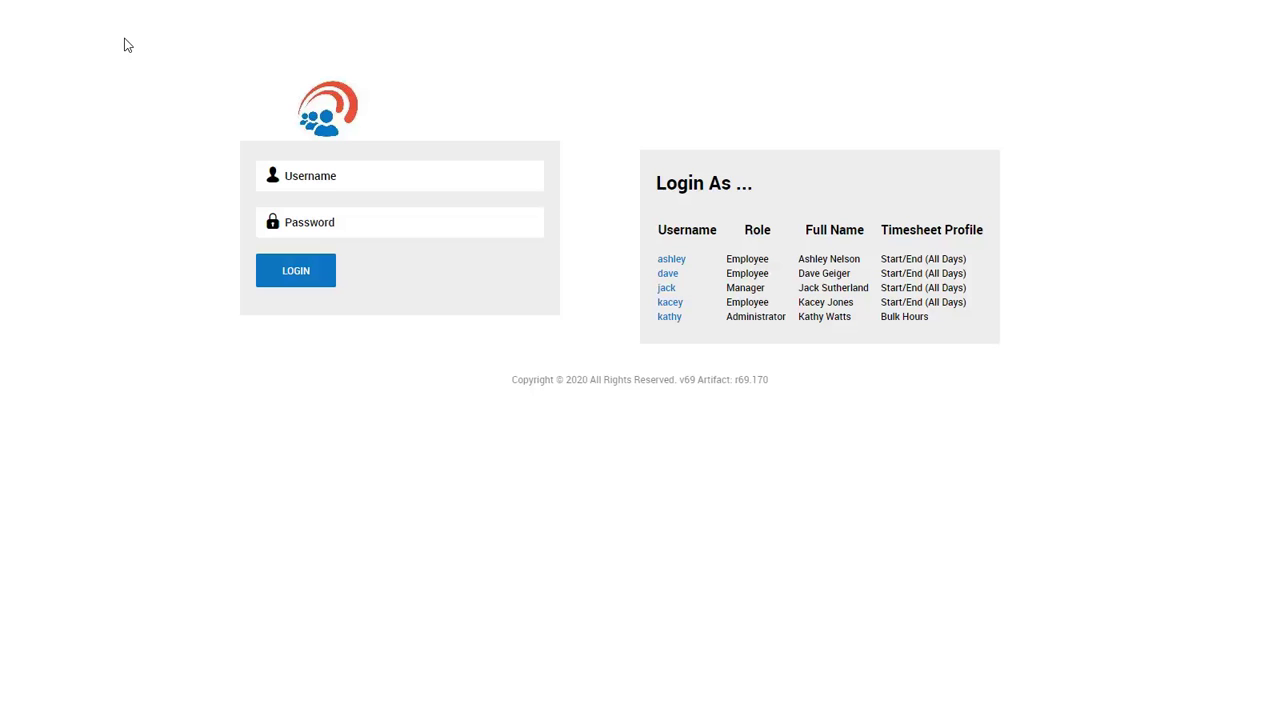
# Log in as the sample employee account, entering its password
pyautogui.click(668, 260)
pyautogui.click(407, 231)
pyautogui.press('Return')
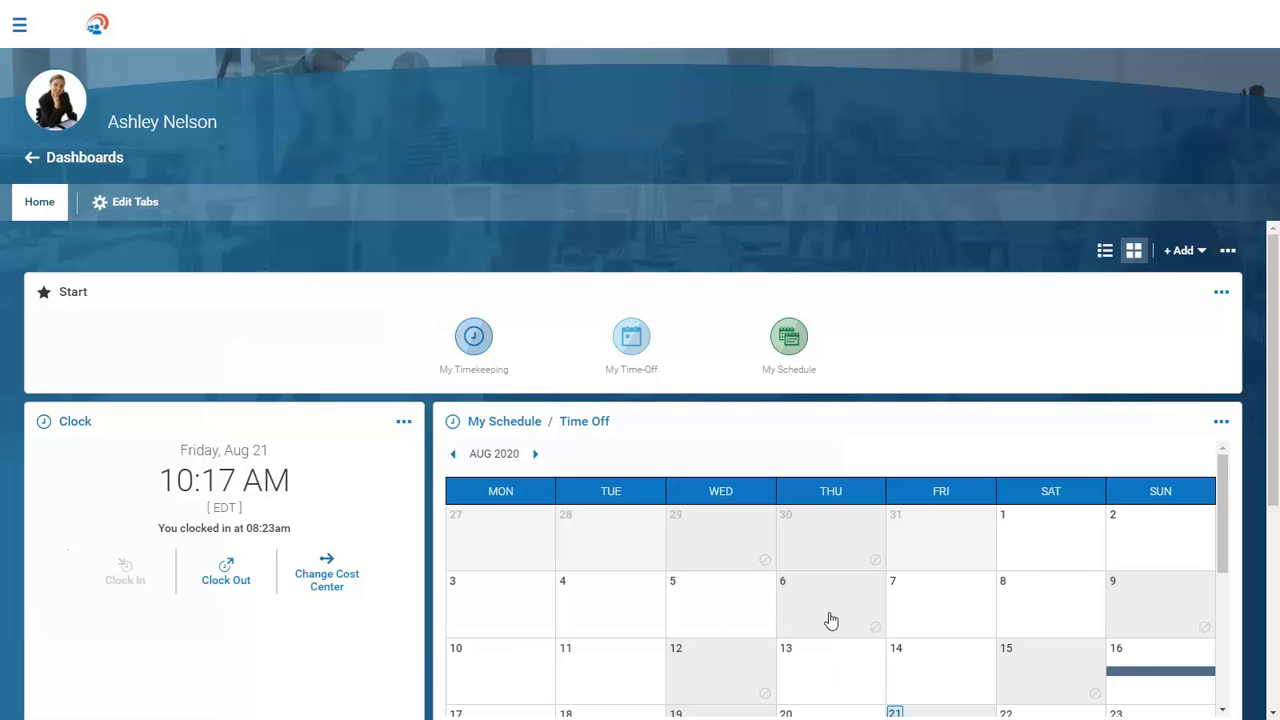
# Open the Aug 16 vacation details, then go to View My Schedule for August 2020
pyautogui.click(1121, 672)
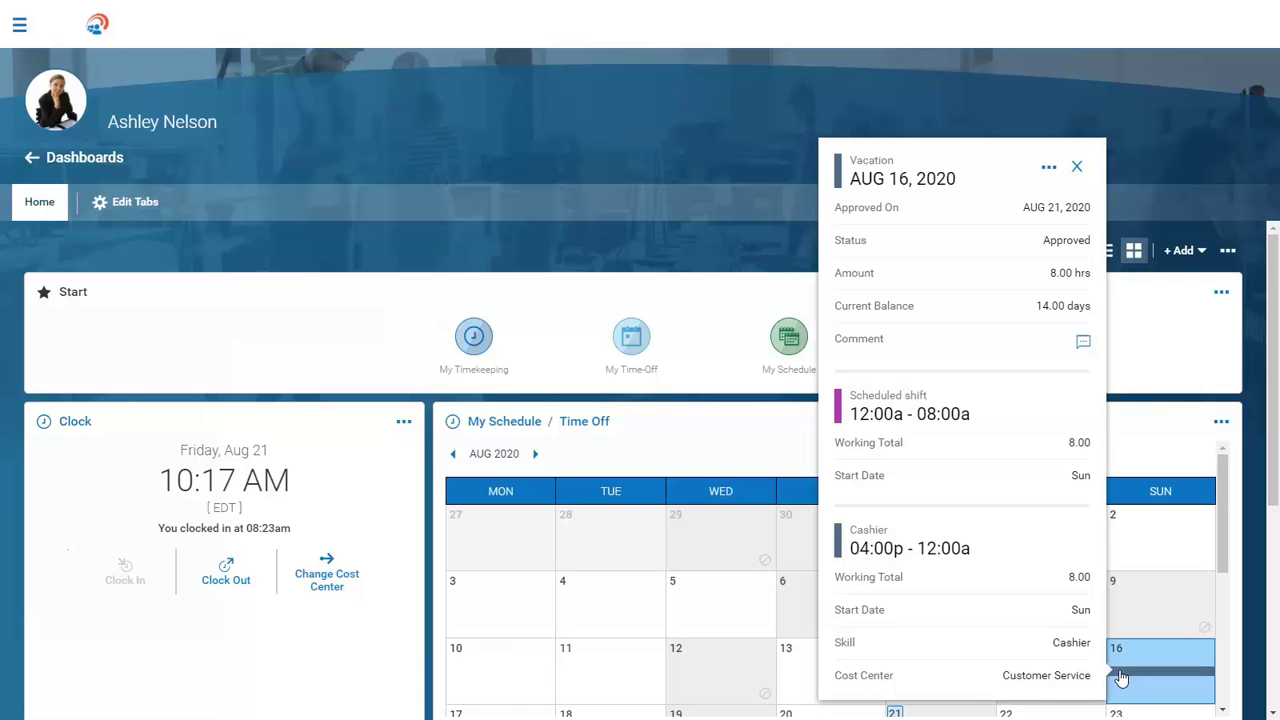
pyautogui.click(1056, 172)
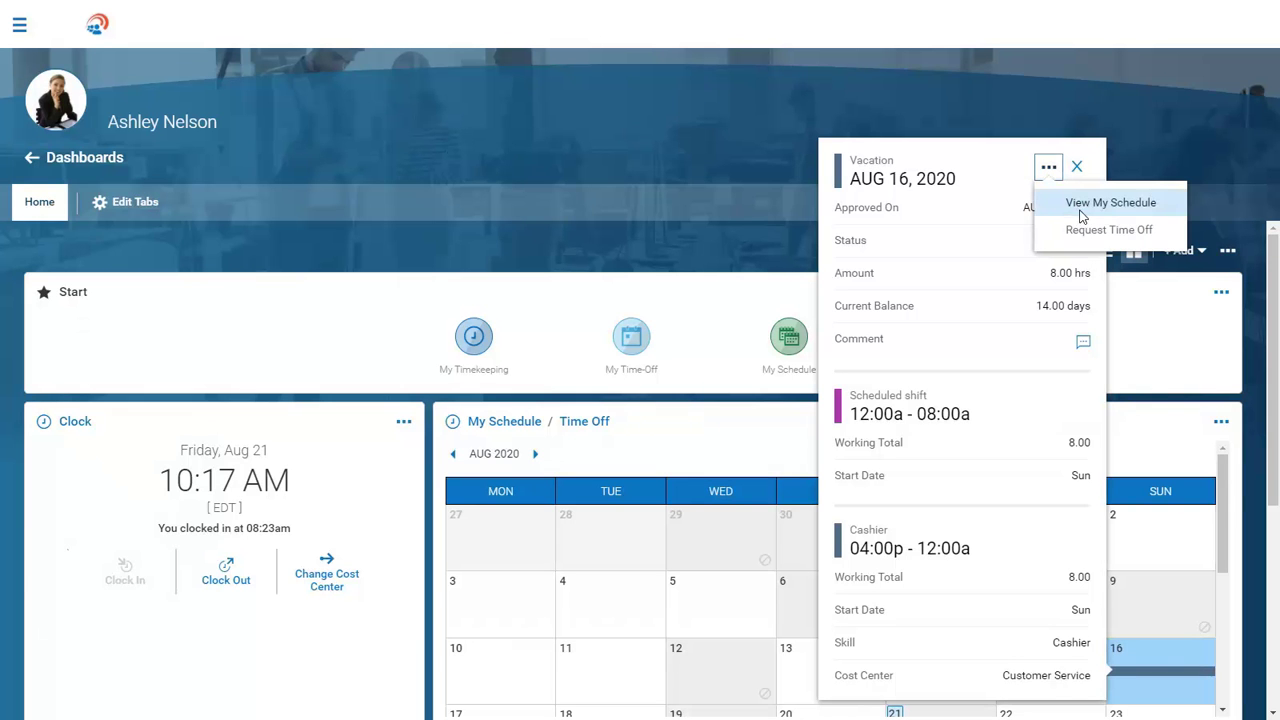
pyautogui.click(1080, 212)
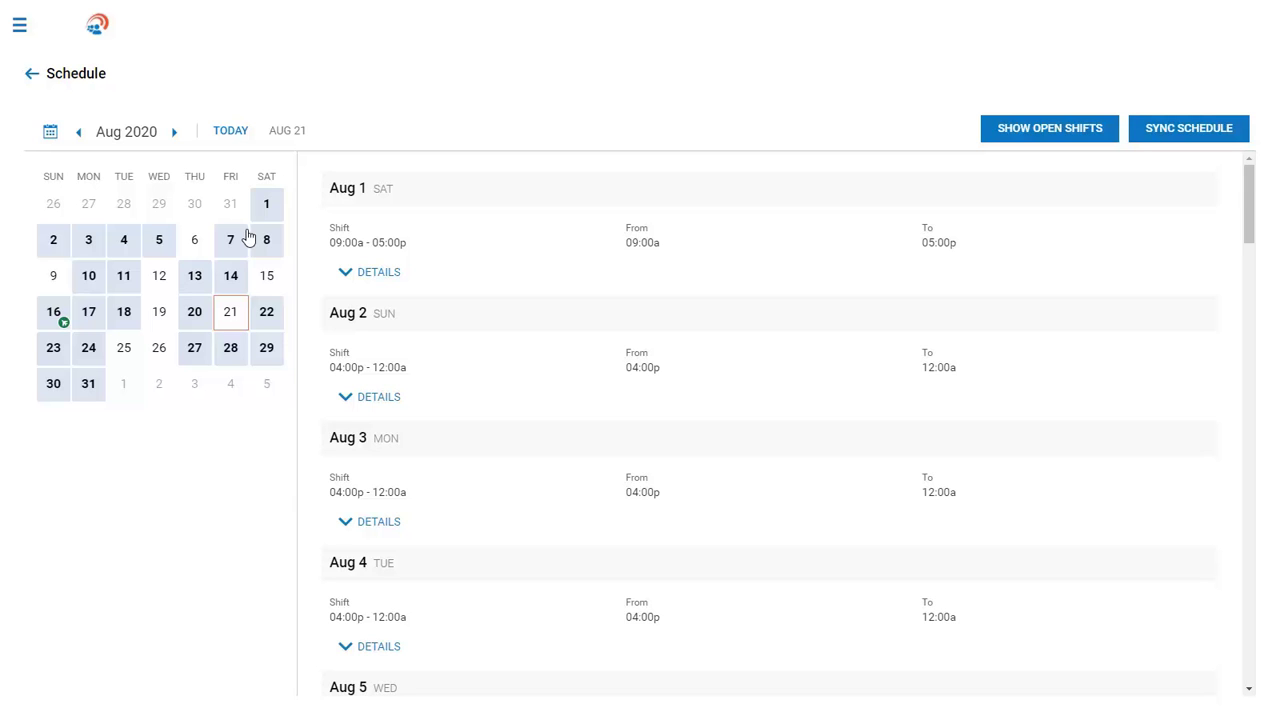
# Jump to Aug 28, expand its 9:00a–5:00p shift details, and start a Shift Change Request
pyautogui.click(231, 348)
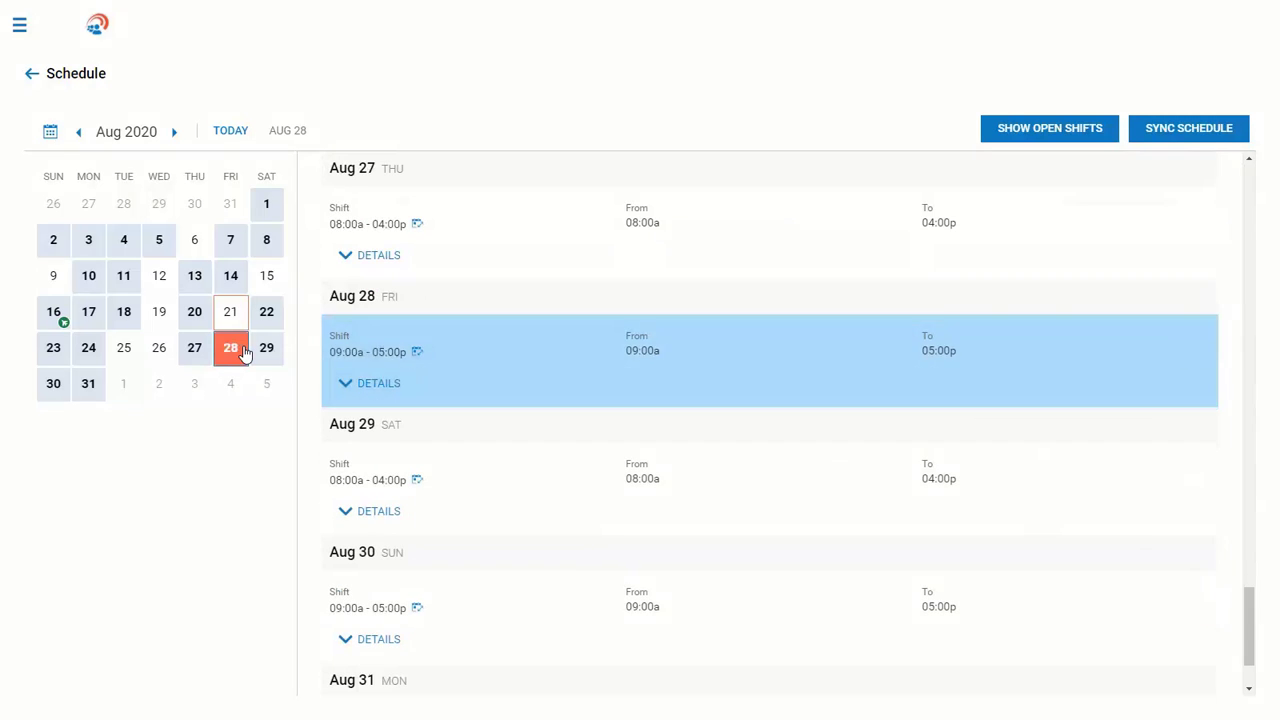
pyautogui.click(357, 385)
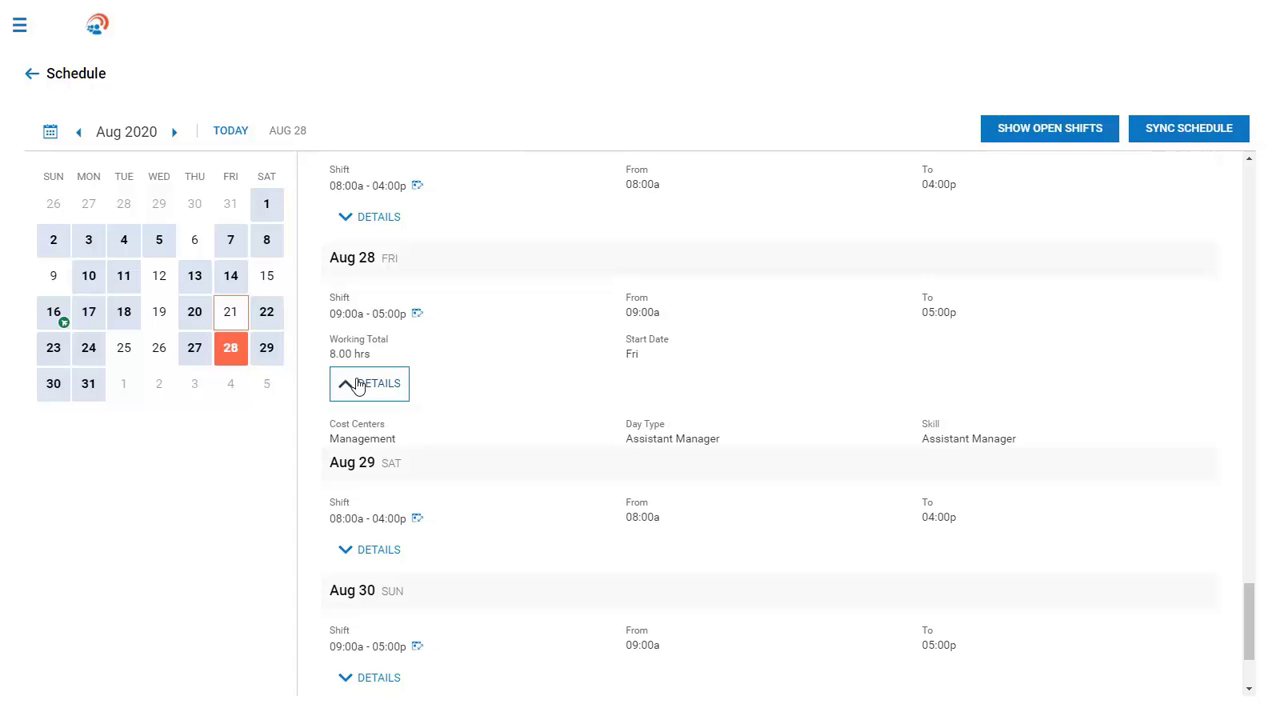
pyautogui.click(416, 315)
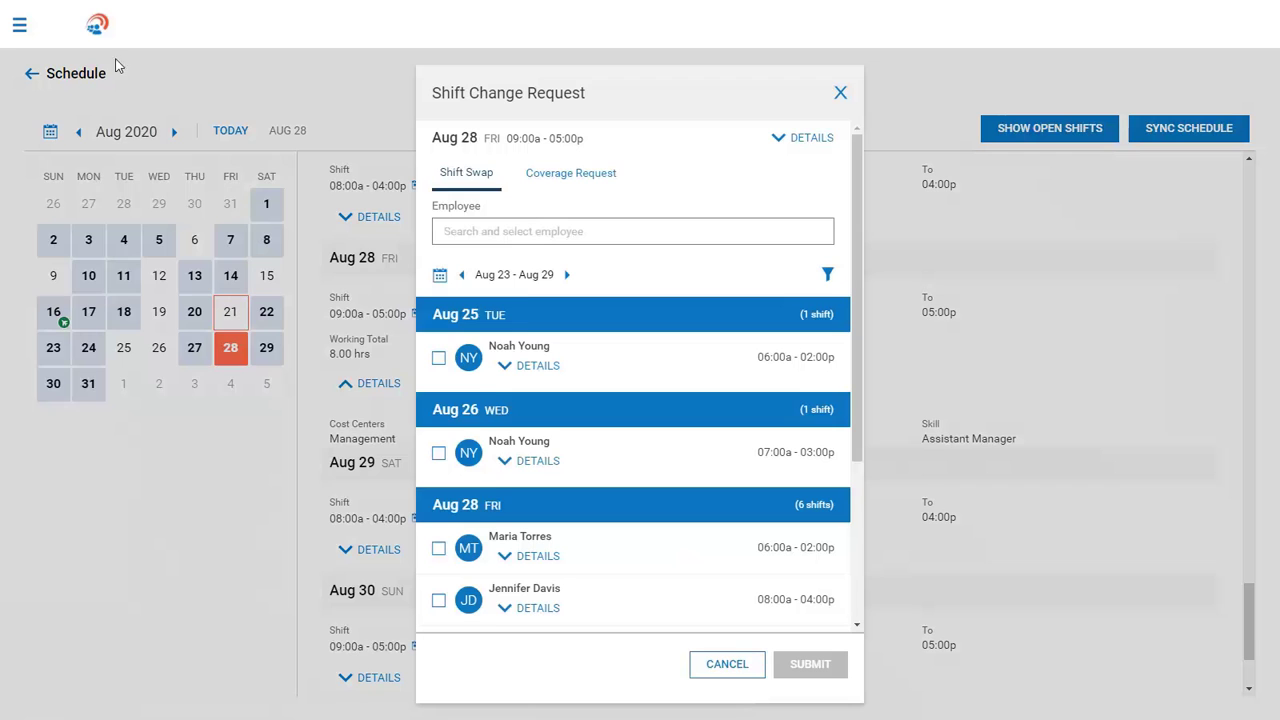
# Sign the employee out without submitting the Aug 28 swap request
pyautogui.click(20, 28)
pyautogui.click(52, 36)
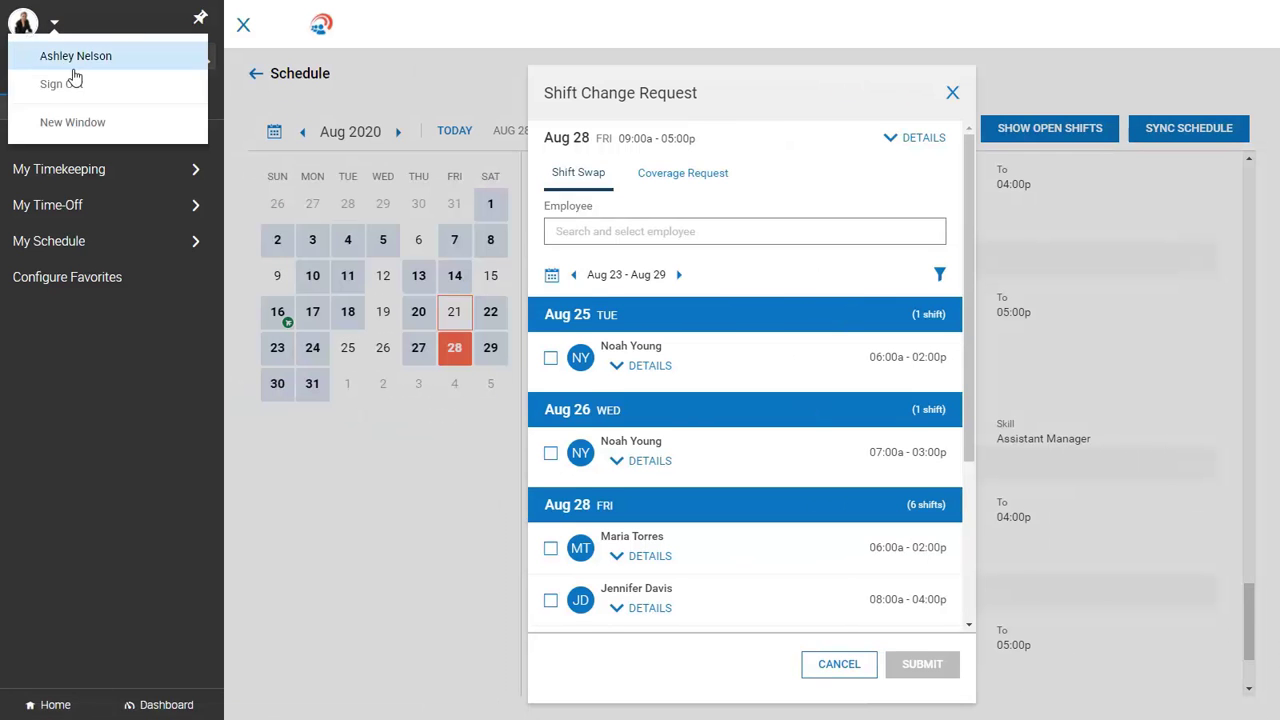
pyautogui.click(78, 88)
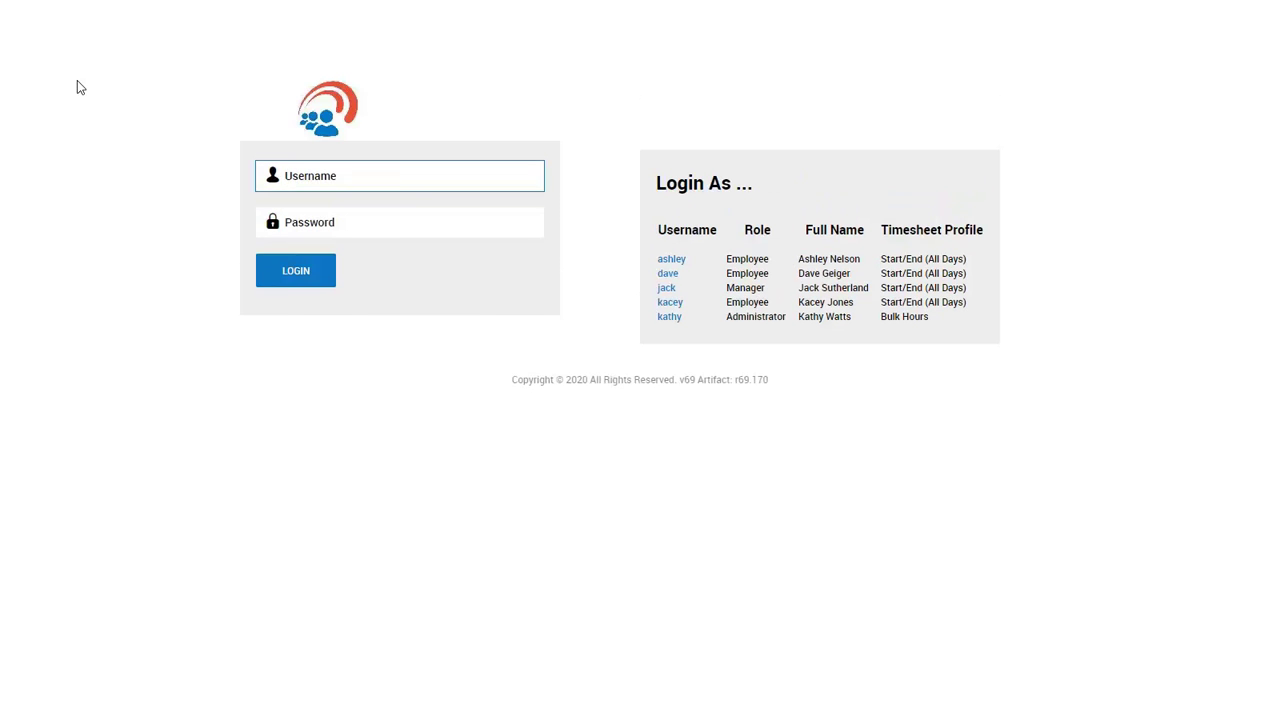